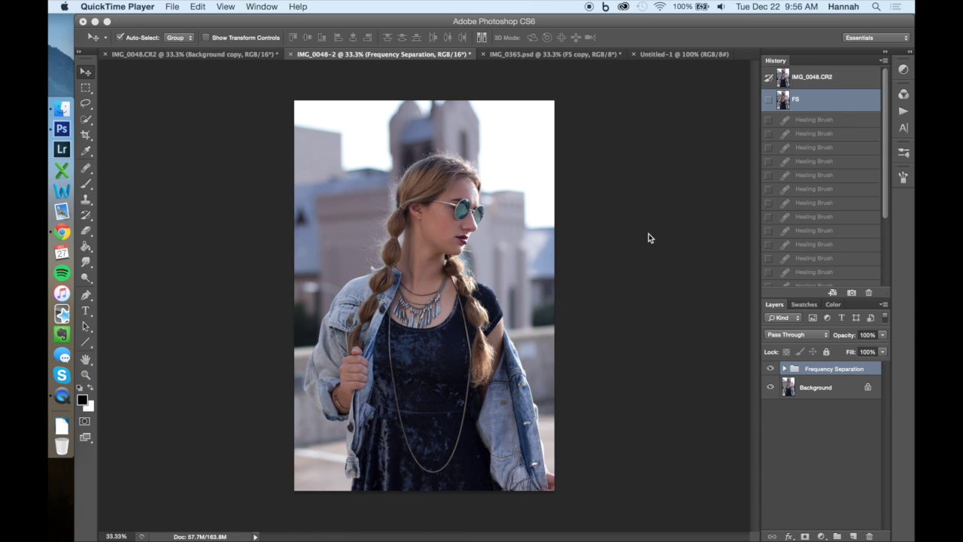
# - Expand the Frequency Separation group and select its texture layer
pyautogui.click(776, 367)
pyautogui.click(784, 368)
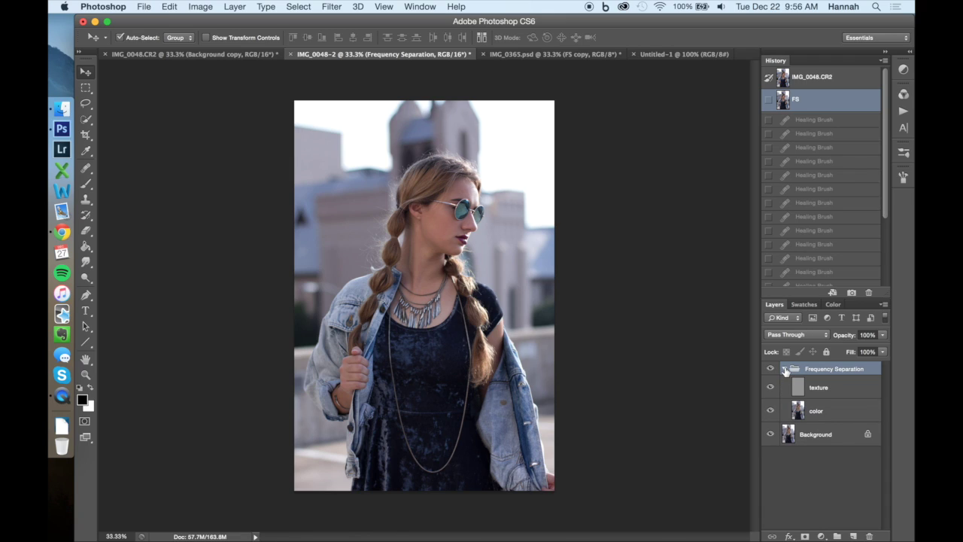
pyautogui.click(823, 391)
# - Compare the portrait with and without the Frequency Separation group up close, leaving the group visible, collapsed and deselected
pyautogui.click(771, 369)
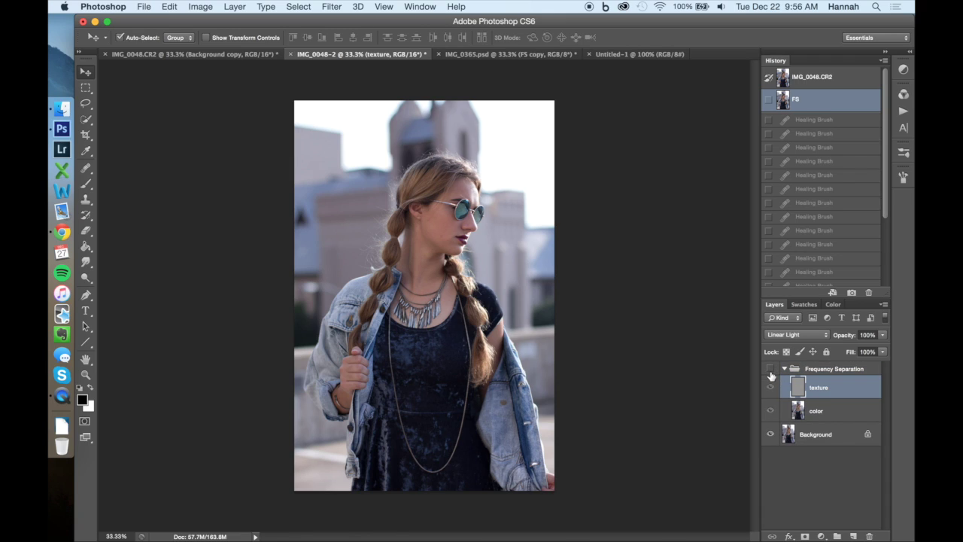
pyautogui.press('super+plus')
pyautogui.press('super+plus')
pyautogui.press('super+plus')
pyautogui.click(770, 369)
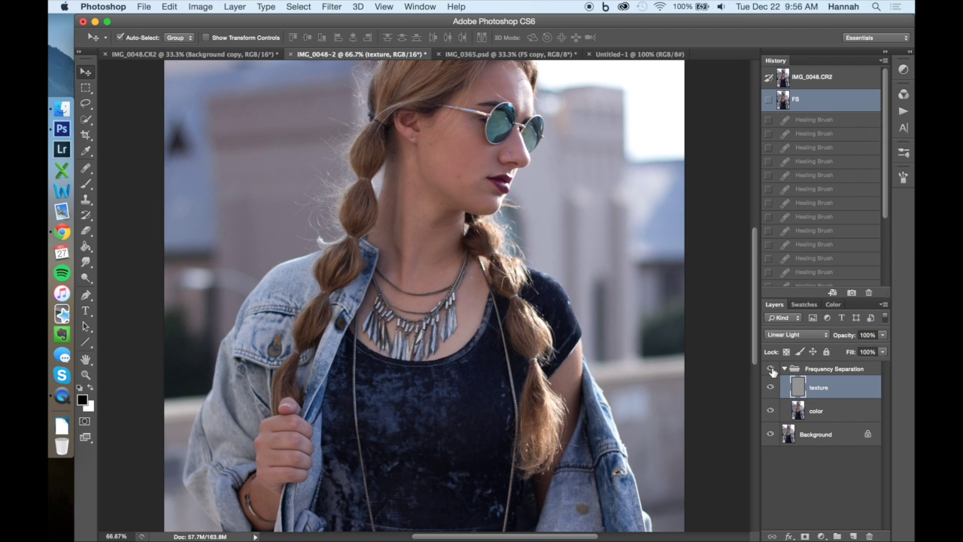
pyautogui.click(770, 370)
pyautogui.press('super+minus')
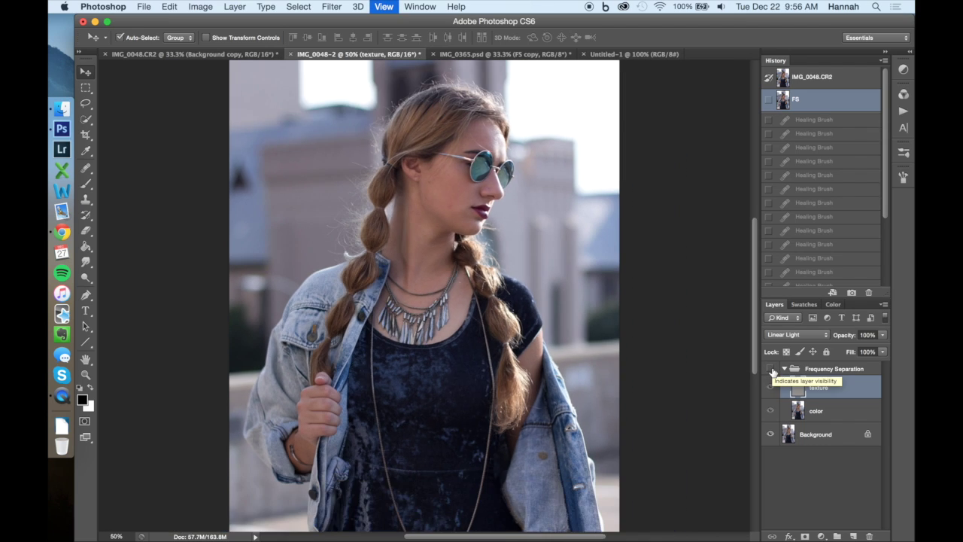
pyautogui.press('super+minus')
pyautogui.click(771, 369)
pyautogui.click(784, 369)
pyautogui.click(796, 437)
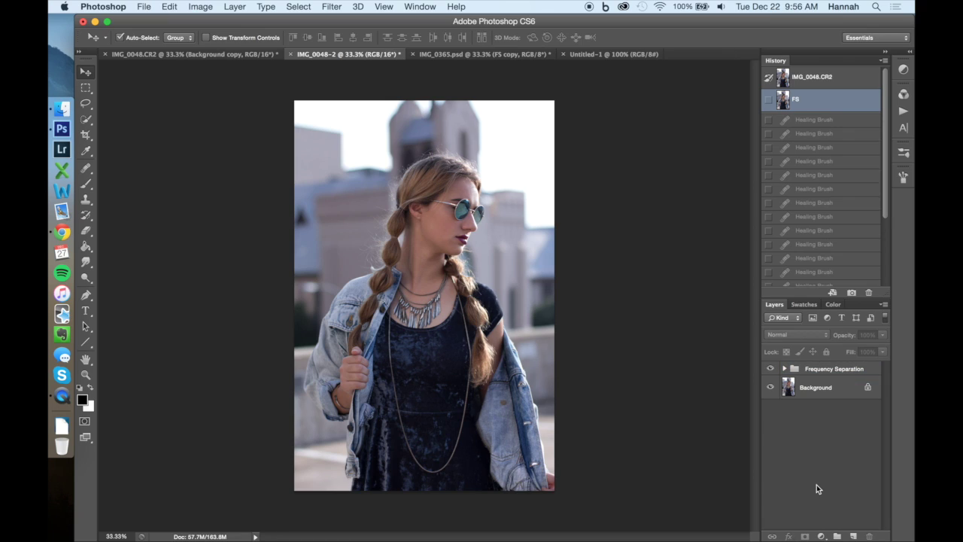
pyautogui.click(822, 536)
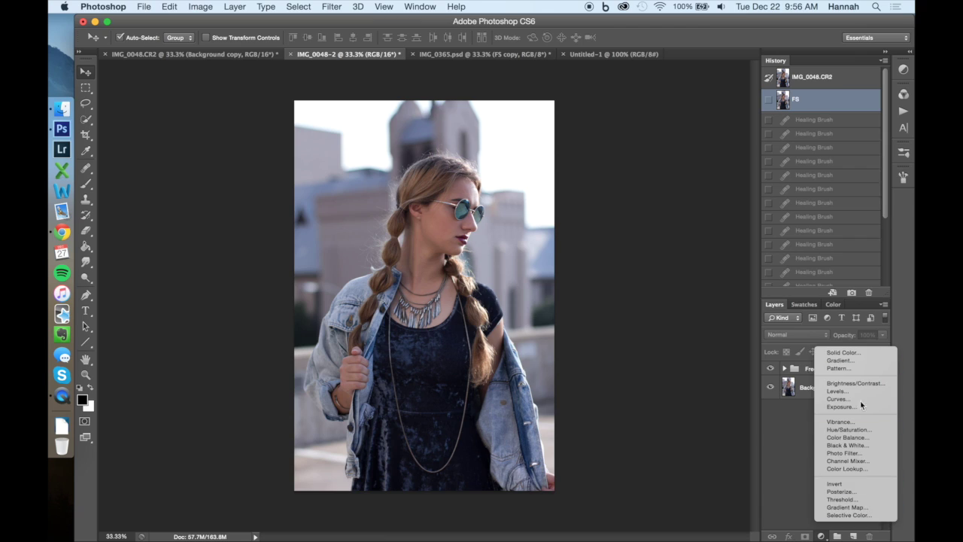
pyautogui.click(790, 450)
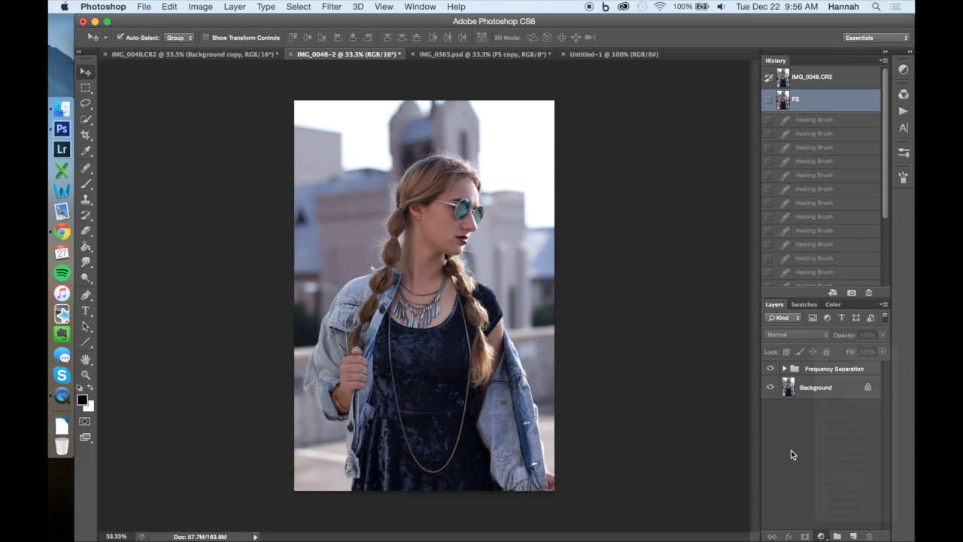
pyautogui.click(820, 537)
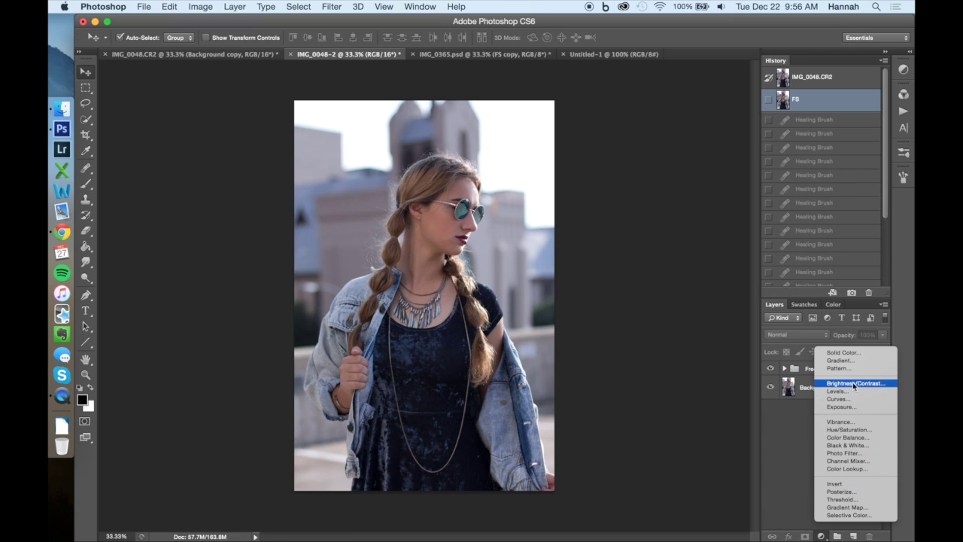
pyautogui.click(789, 430)
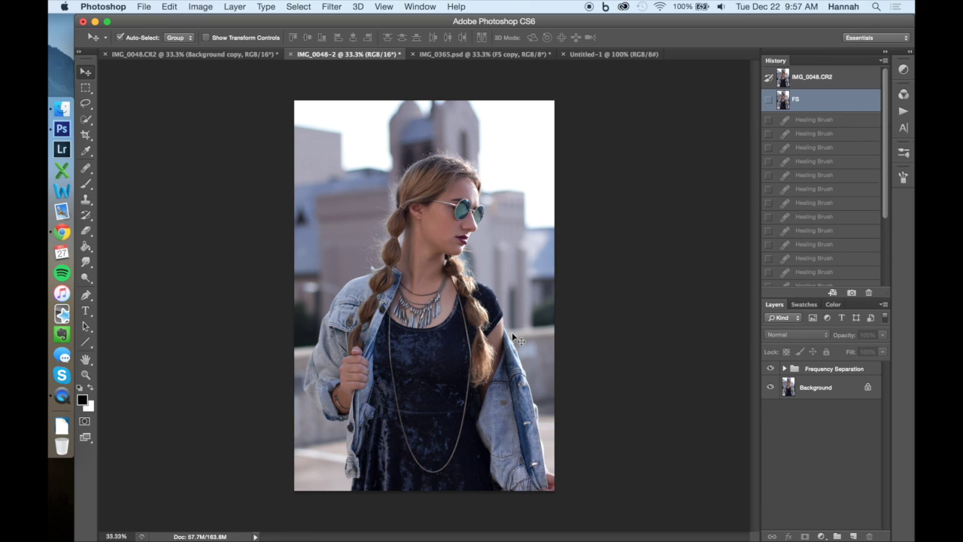
pyautogui.click(233, 6)
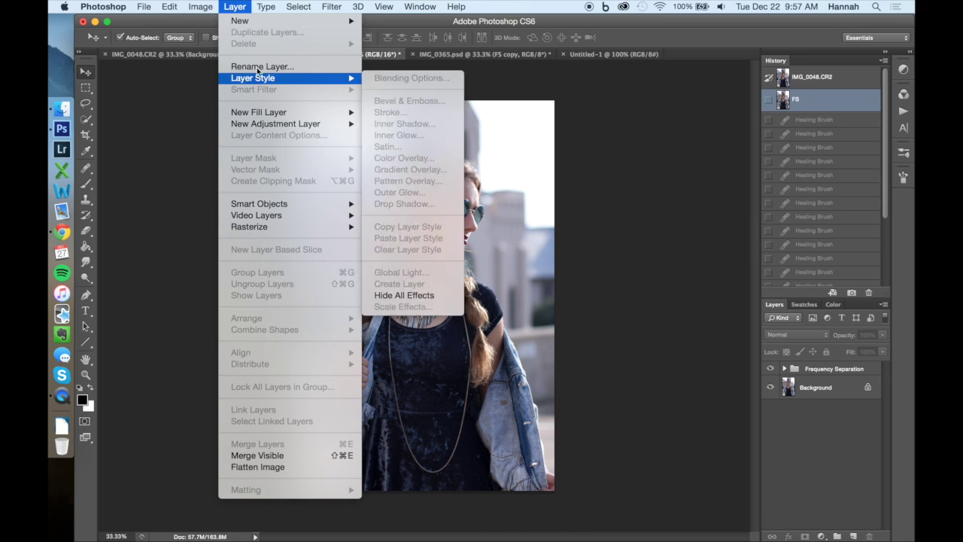
pyautogui.moveTo(214, 7)
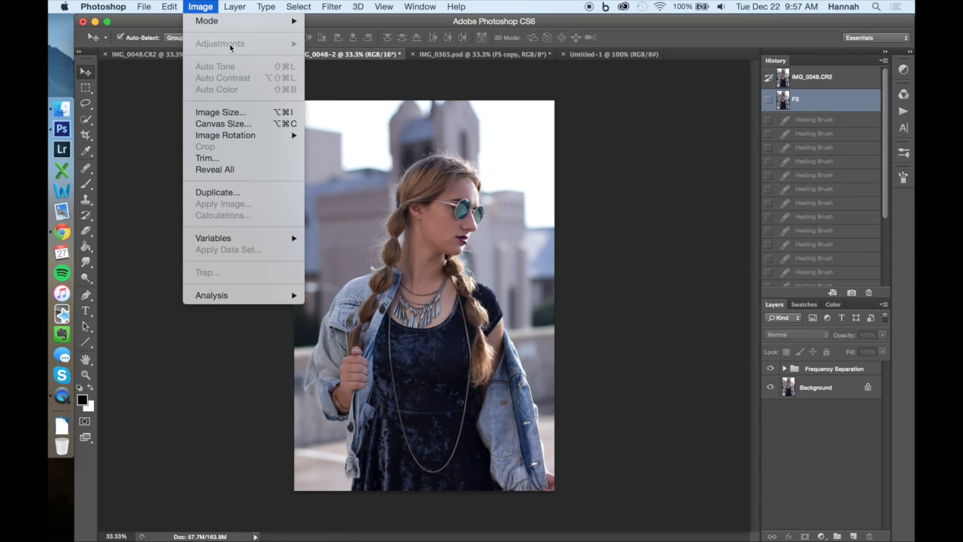
pyautogui.click(830, 412)
# - Try a brightening Curves adjustment directly on the Background layer, and revert the image to the FS snapshot
pyautogui.click(827, 388)
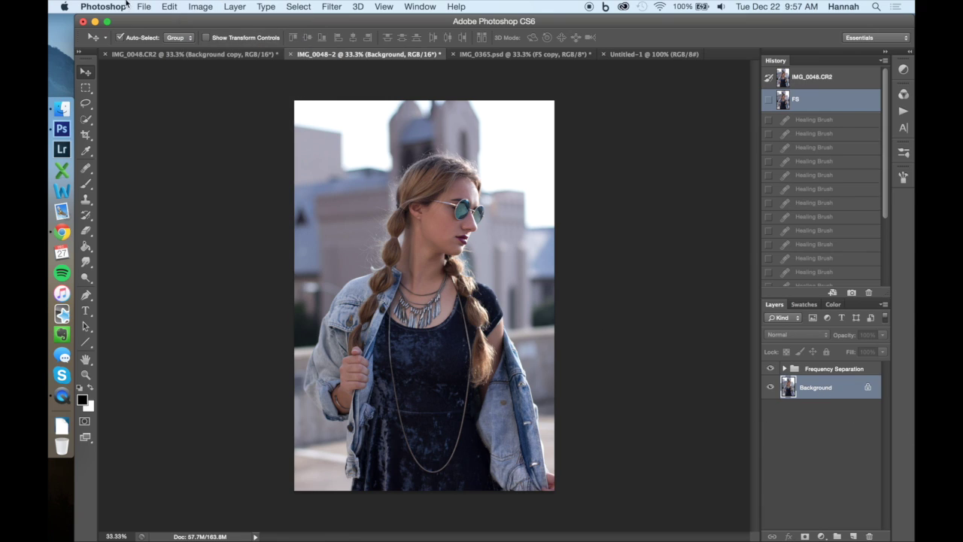
pyautogui.click(207, 7)
pyautogui.moveTo(219, 45)
pyautogui.click(335, 66)
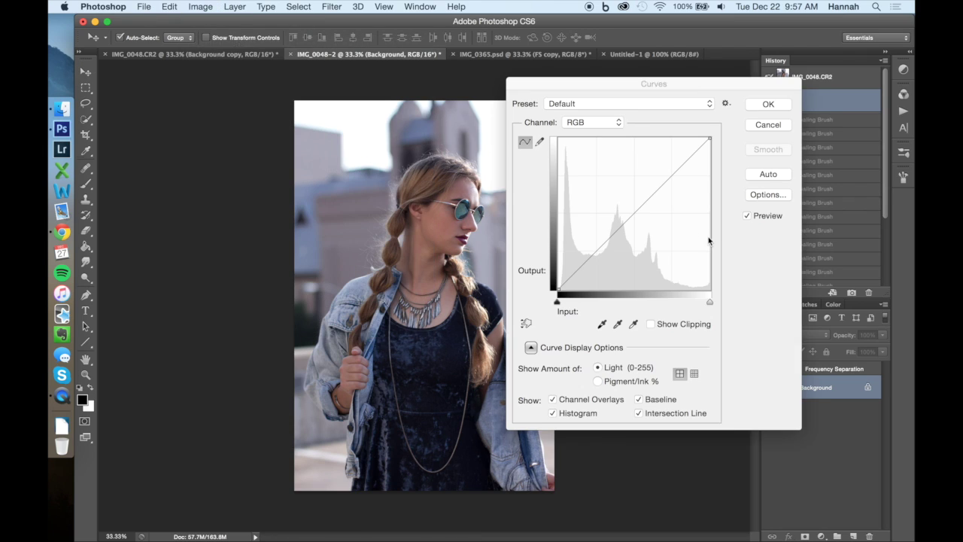
pyautogui.moveTo(607, 239); pyautogui.dragTo(610, 188)
pyautogui.click(767, 104)
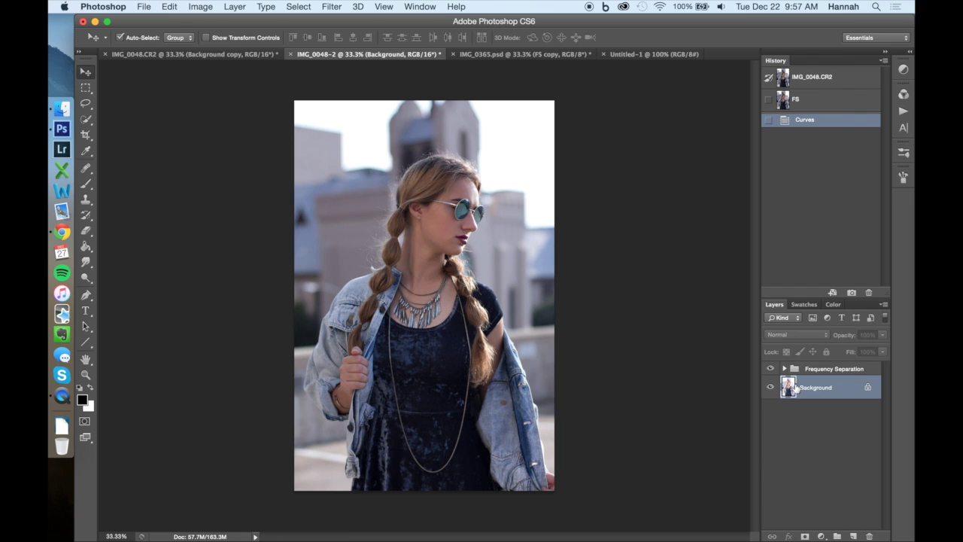
pyautogui.click(817, 97)
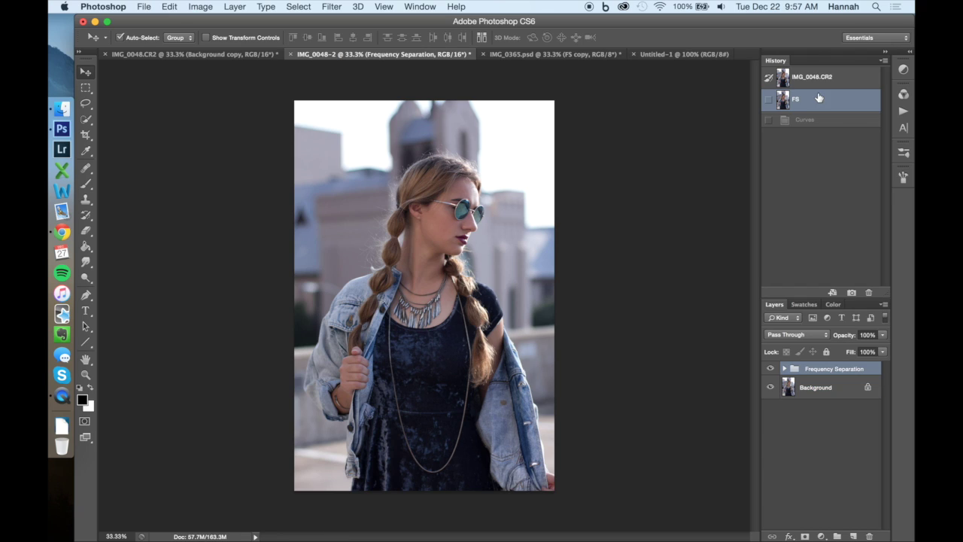
pyautogui.click(812, 495)
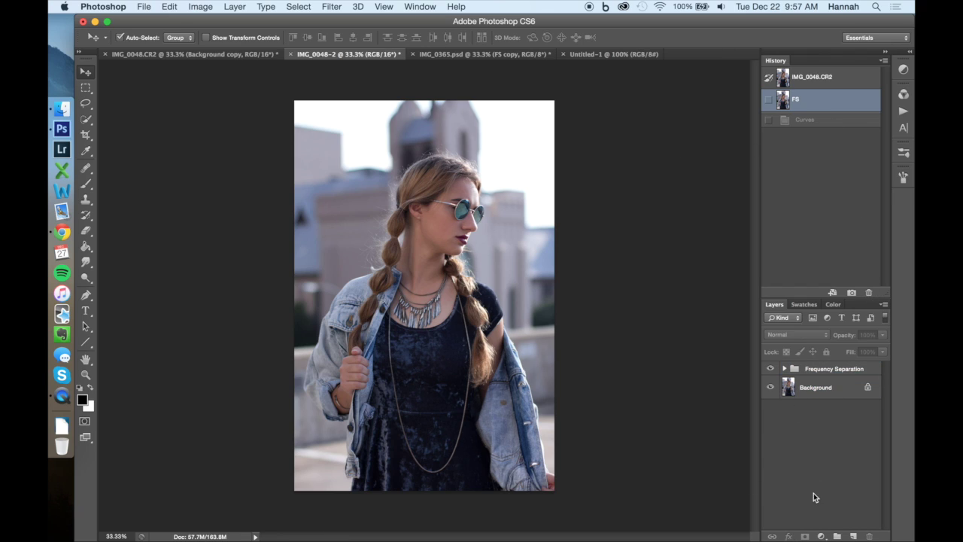
# - Duplicate the Background layer and add a Curves adjustment layer above the Frequency Separation group
pyautogui.click(829, 389)
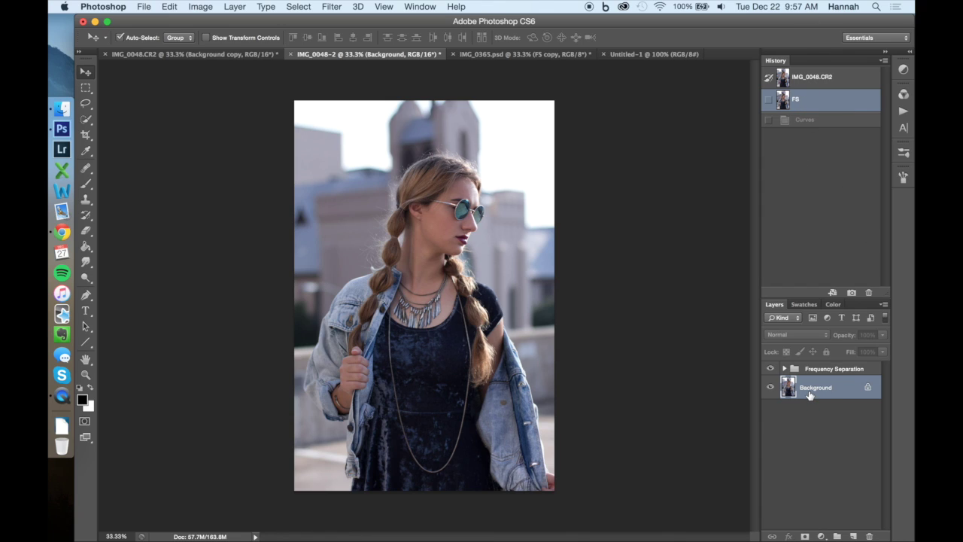
pyautogui.press('super+j')
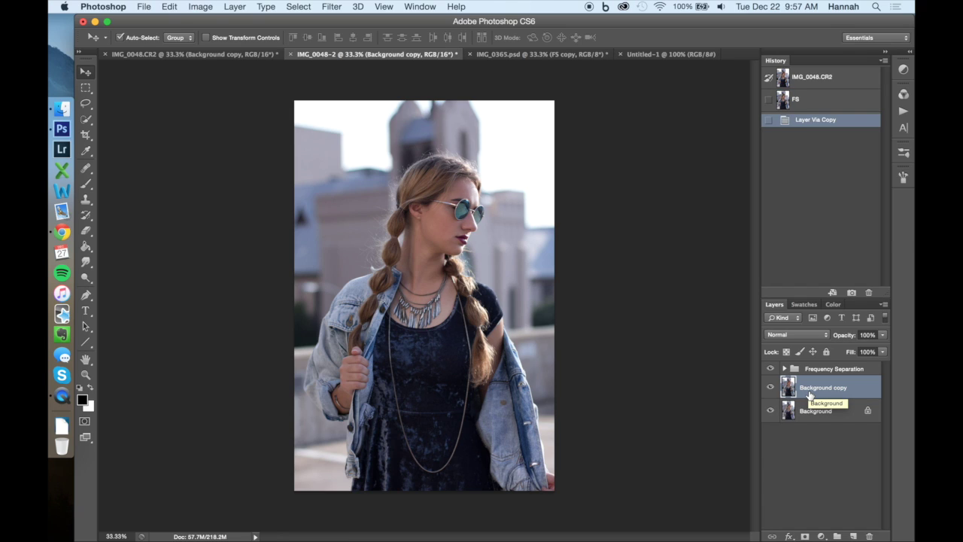
pyautogui.click(820, 519)
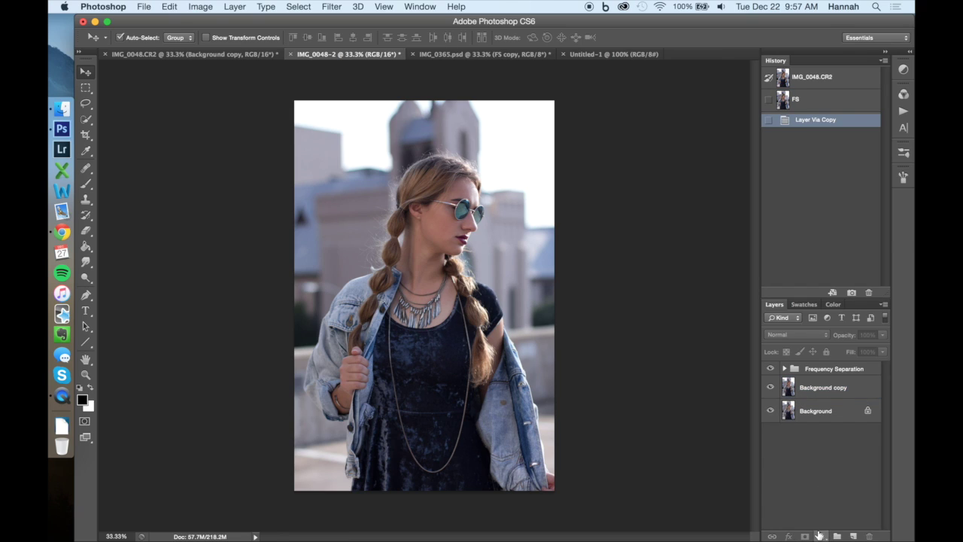
pyautogui.click(820, 536)
pyautogui.click(837, 398)
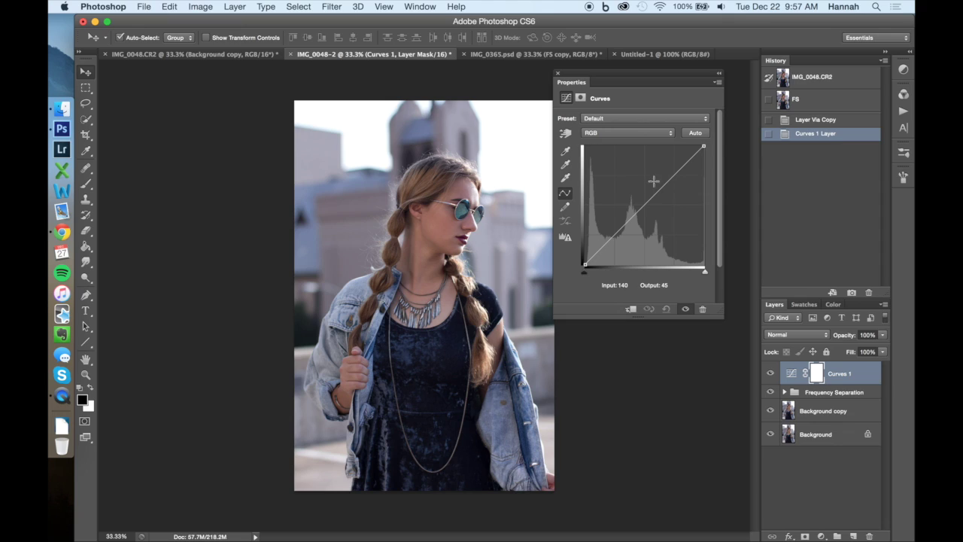
# - Place a highlight point at input 224, output 224 and a shadow point near the dark end of the RGB curve
pyautogui.click(688, 159)
pyautogui.moveTo(688, 159)
pyautogui.mouseDown()
pyautogui.moveTo(687, 149)
pyautogui.moveTo(688, 159)
pyautogui.mouseUp()
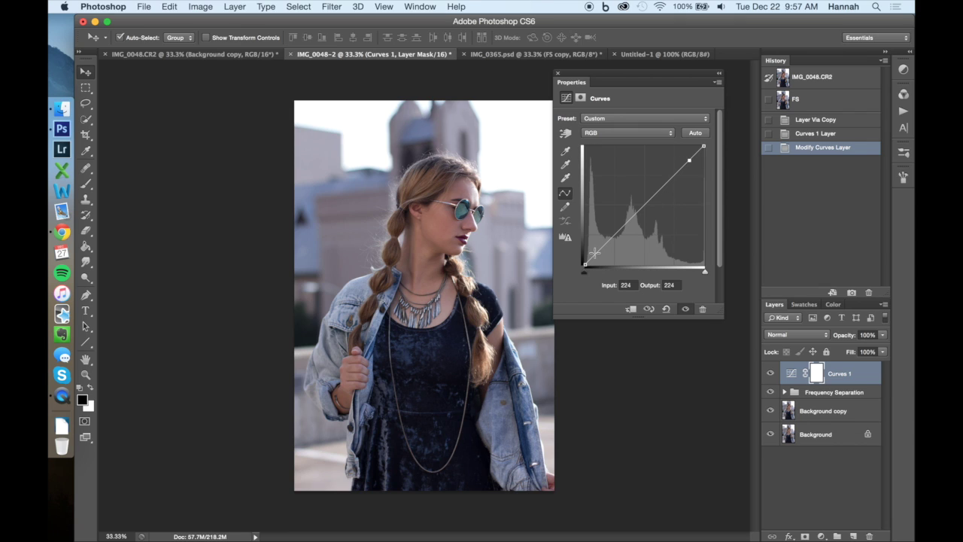
pyautogui.moveTo(595, 252); pyautogui.dragTo(595, 257)
pyautogui.moveTo(594, 255); pyautogui.dragTo(597, 252)
# - Set the curve's shadow point to input 24 and output 25
pyautogui.click(704, 272)
pyautogui.click(599, 252)
pyautogui.click(625, 285)
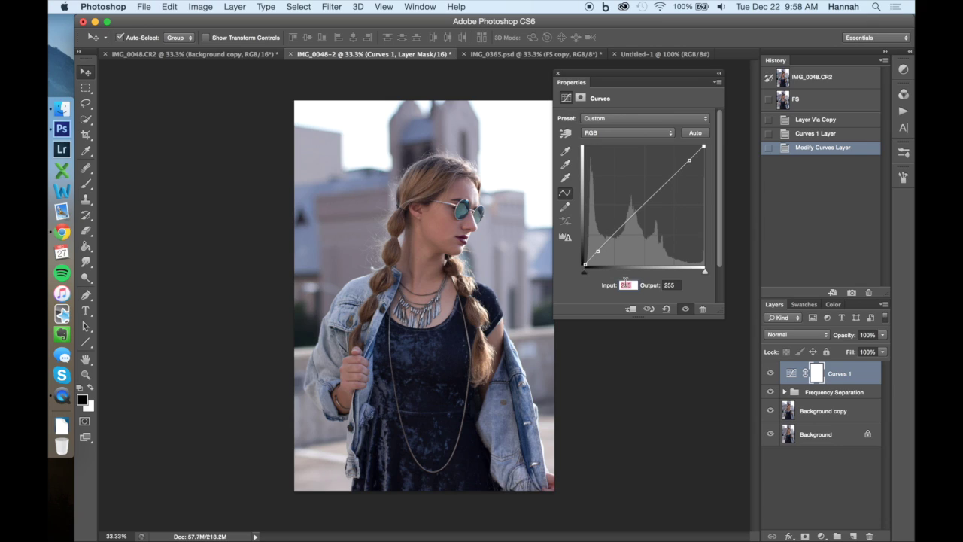
pyautogui.click(598, 252)
pyautogui.click(626, 285)
pyautogui.write('24')
pyautogui.press('Tab')
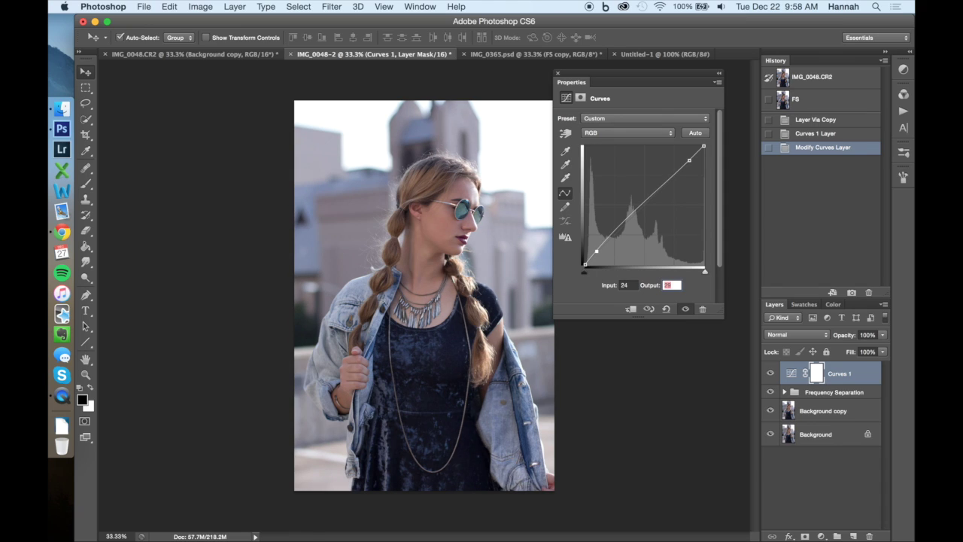
pyautogui.write('25')
pyautogui.press('Return')
# - Add a second darker point to the RGB curve with input 58 and output 59
pyautogui.click(615, 233)
pyautogui.click(629, 285)
pyautogui.write('58')
pyautogui.press('Tab')
pyautogui.write('59')
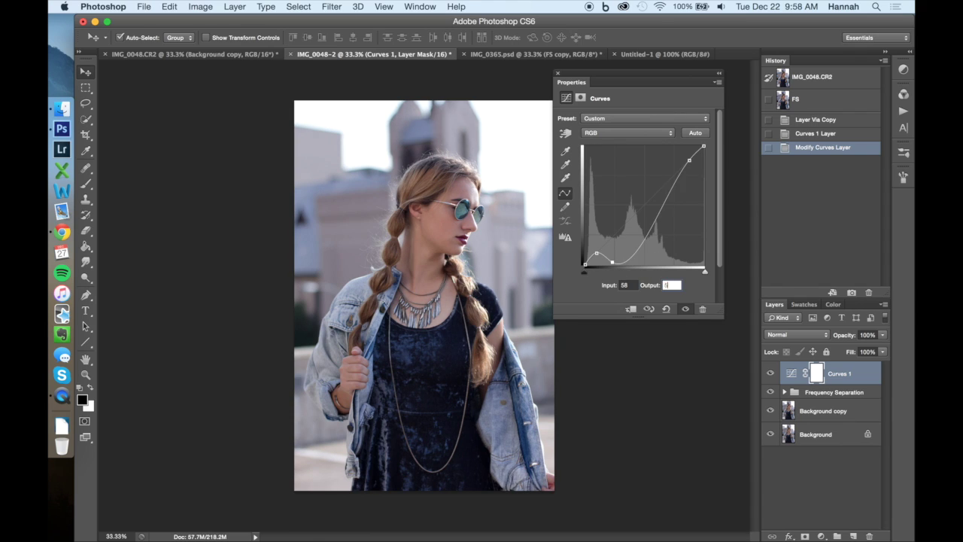
# - Add a midtone point to the RGB curve with input 106 and output 128
pyautogui.click(632, 216)
pyautogui.doubleClick(627, 284)
pyautogui.write('4')
pyautogui.write('6')
pyautogui.press('Tab')
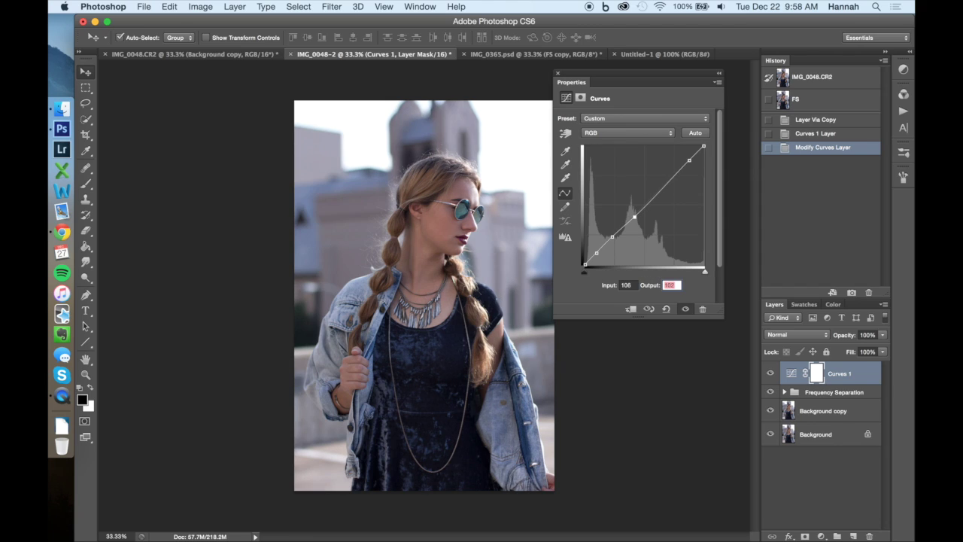
pyautogui.write('128')
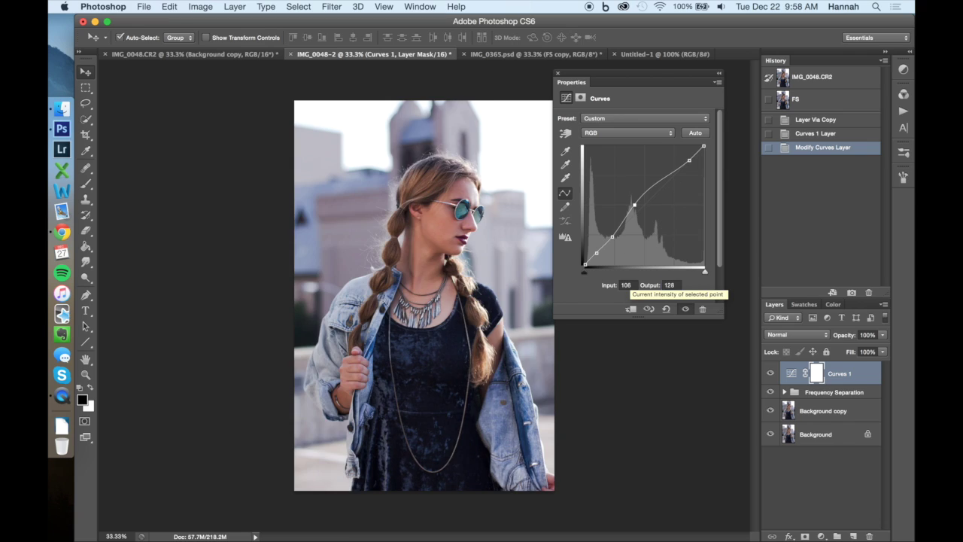
# - Add a bright point to the RGB curve with input 200 and output 229, and remove the highlight point at 224
pyautogui.click(654, 180)
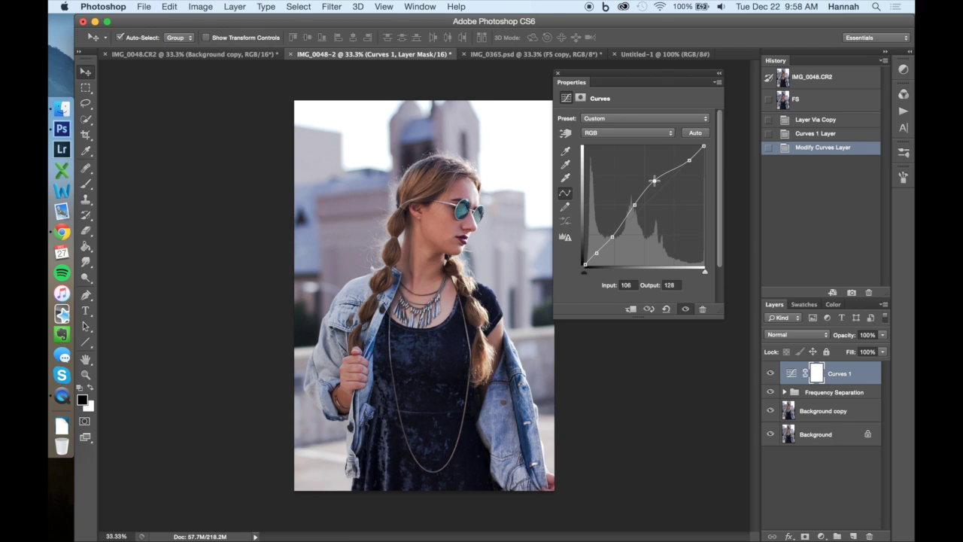
pyautogui.doubleClick(627, 284)
pyautogui.write('200')
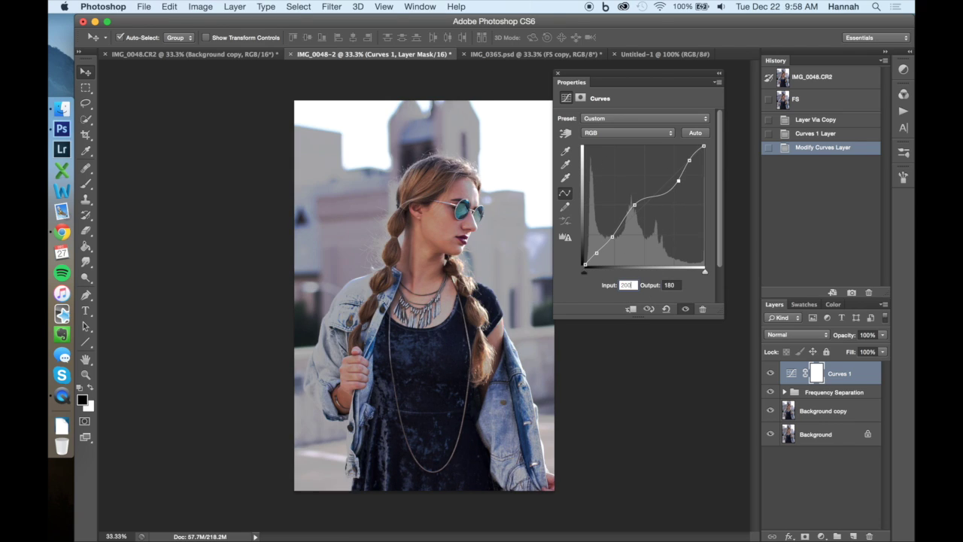
pyautogui.press('Tab')
pyautogui.write('229')
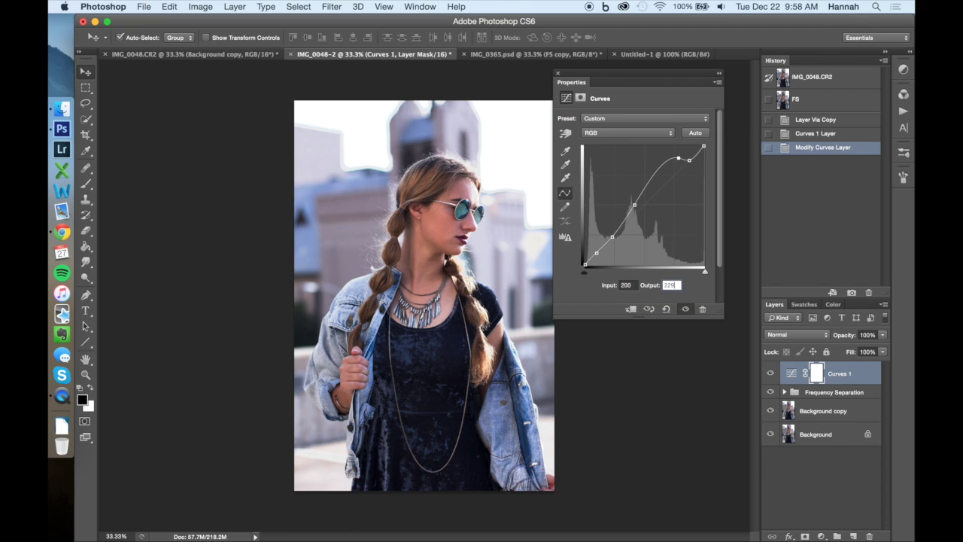
pyautogui.press('Return')
pyautogui.moveTo(687, 160)
pyautogui.mouseDown()
pyautogui.moveTo(694, 185)
pyautogui.moveTo(679, 143)
pyautogui.mouseUp()
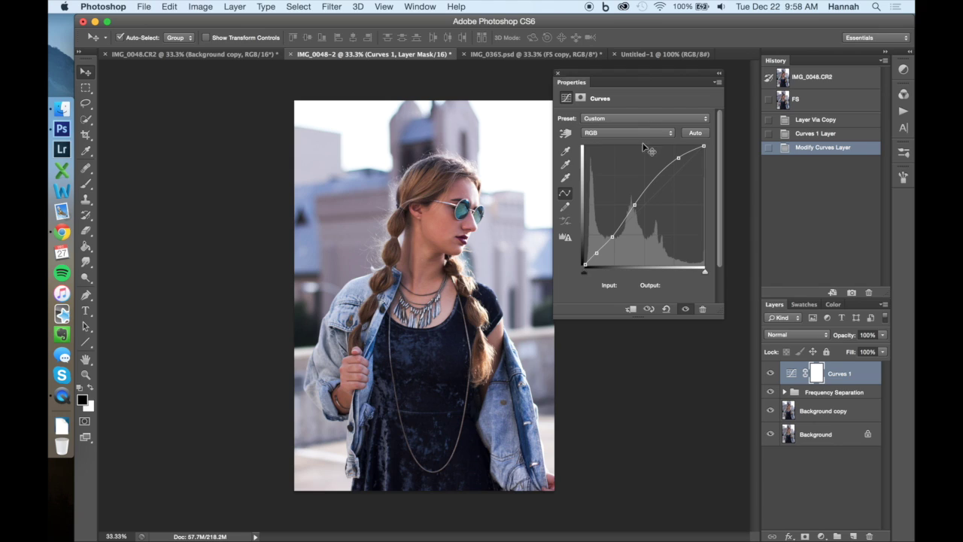
pyautogui.click(557, 73)
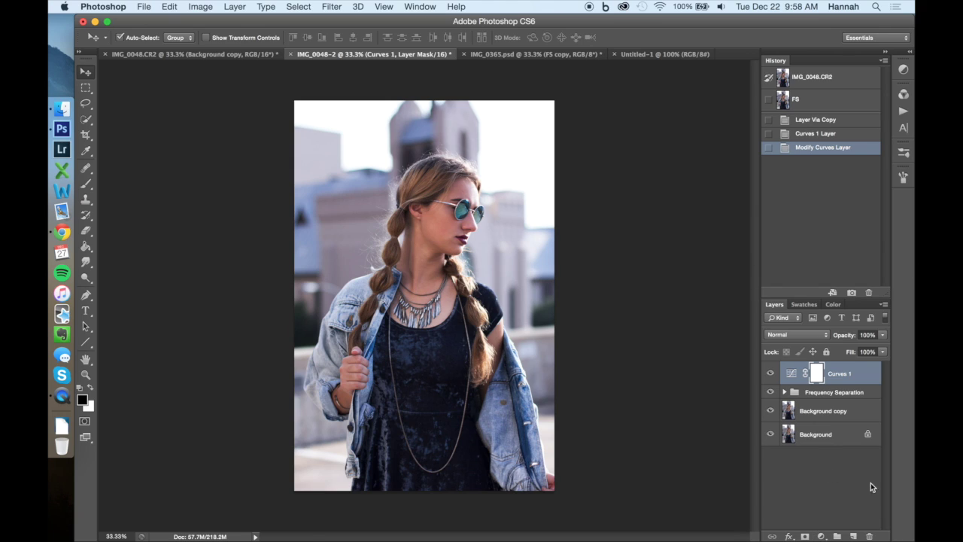
# - Add a Solid Color fill layer above Curves 1 in a muted tan with a hue of about 47°
pyautogui.click(820, 535)
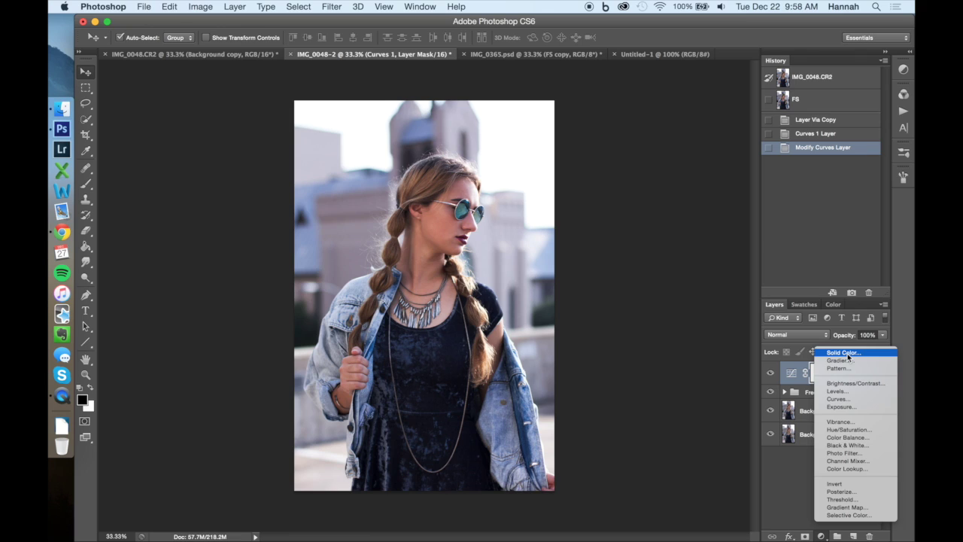
pyautogui.click(845, 353)
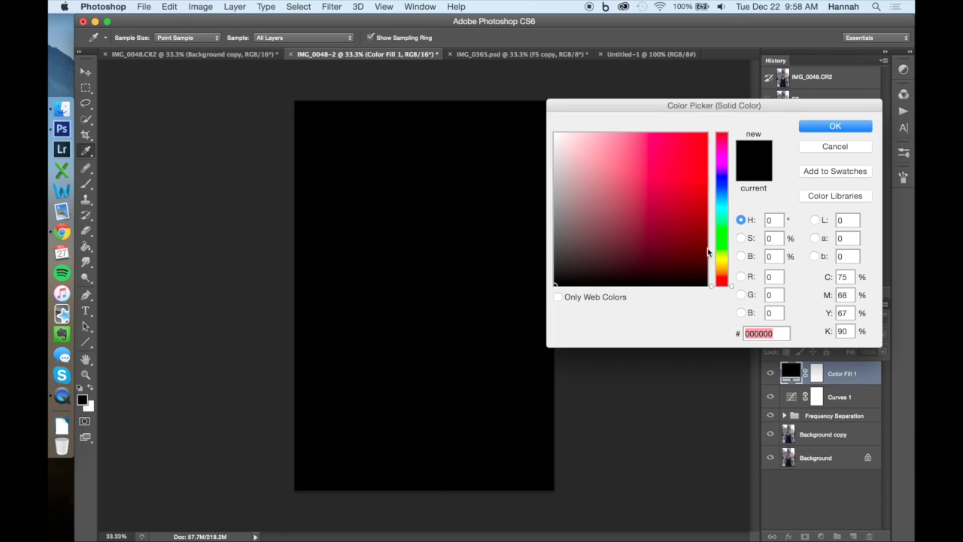
pyautogui.moveTo(720, 277); pyautogui.dragTo(725, 270)
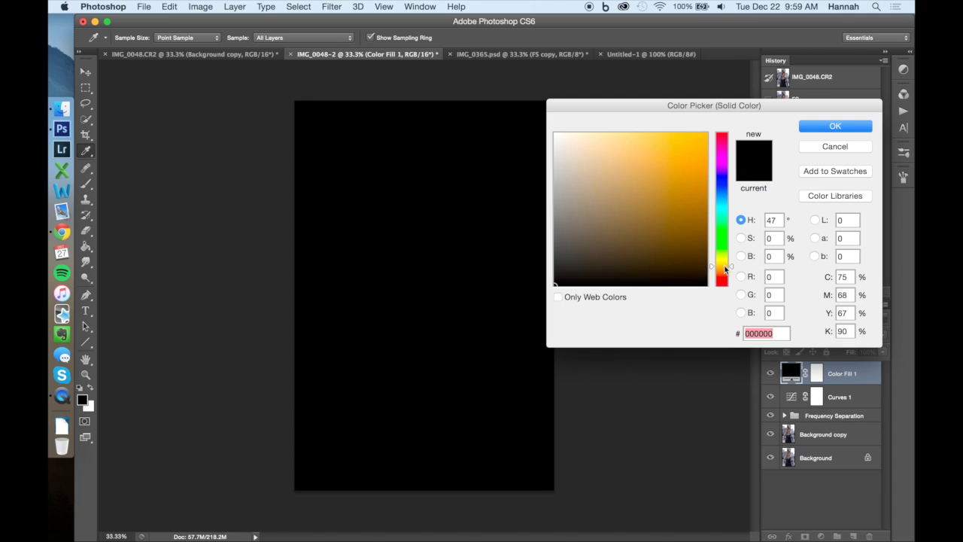
pyautogui.click(653, 225)
pyautogui.moveTo(653, 224)
pyautogui.mouseDown()
pyautogui.moveTo(644, 195)
pyautogui.moveTo(609, 188)
pyautogui.moveTo(605, 203)
pyautogui.moveTo(606, 190)
pyautogui.mouseUp()
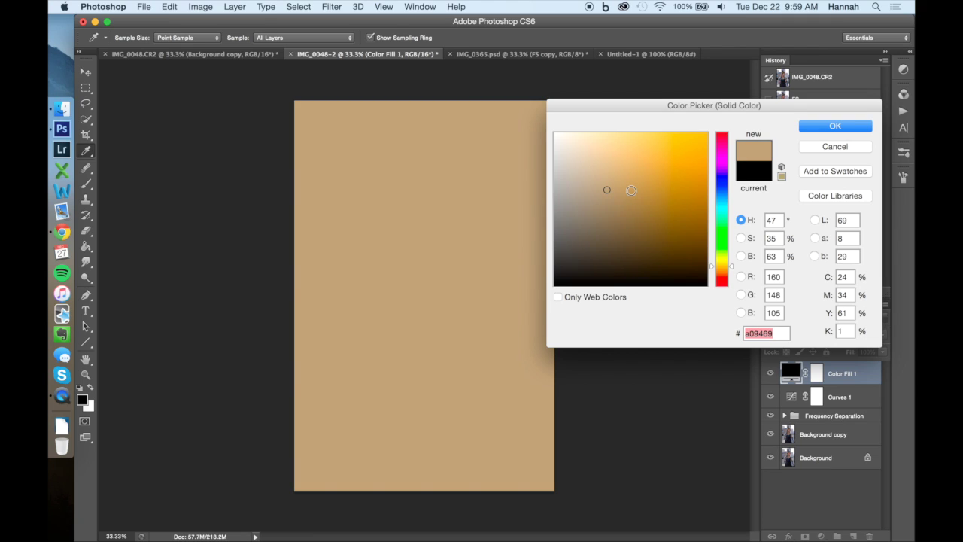
pyautogui.moveTo(607, 197); pyautogui.dragTo(616, 194)
pyautogui.click(833, 126)
pyautogui.press('v')
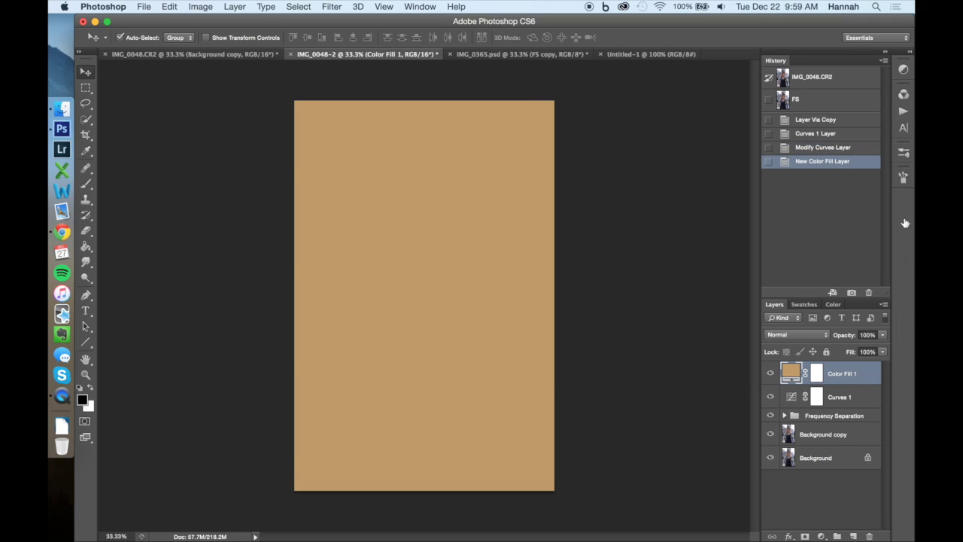
# - Set the tan fill layer's blend mode to Overlay and its opacity to 28%
pyautogui.click(786, 335)
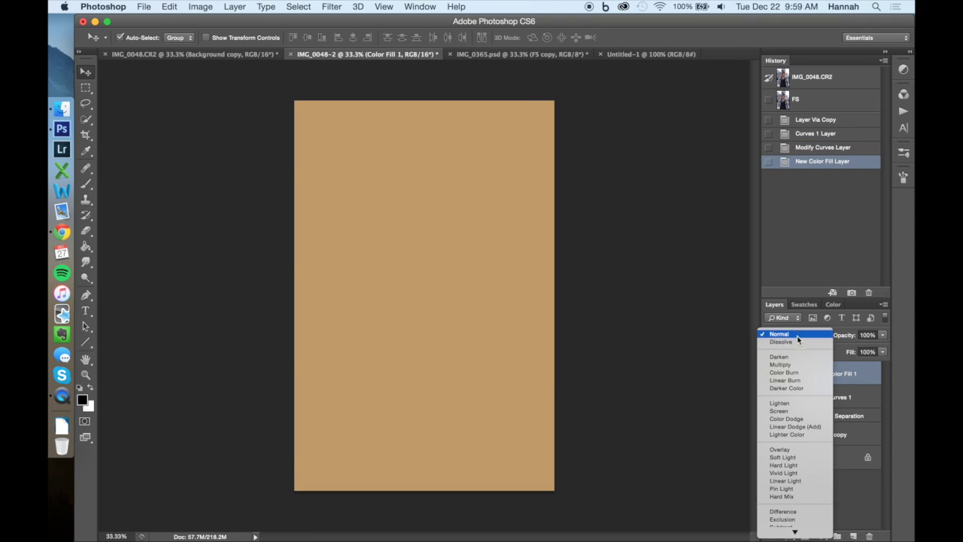
pyautogui.click(795, 449)
pyautogui.moveTo(842, 339); pyautogui.dragTo(695, 343)
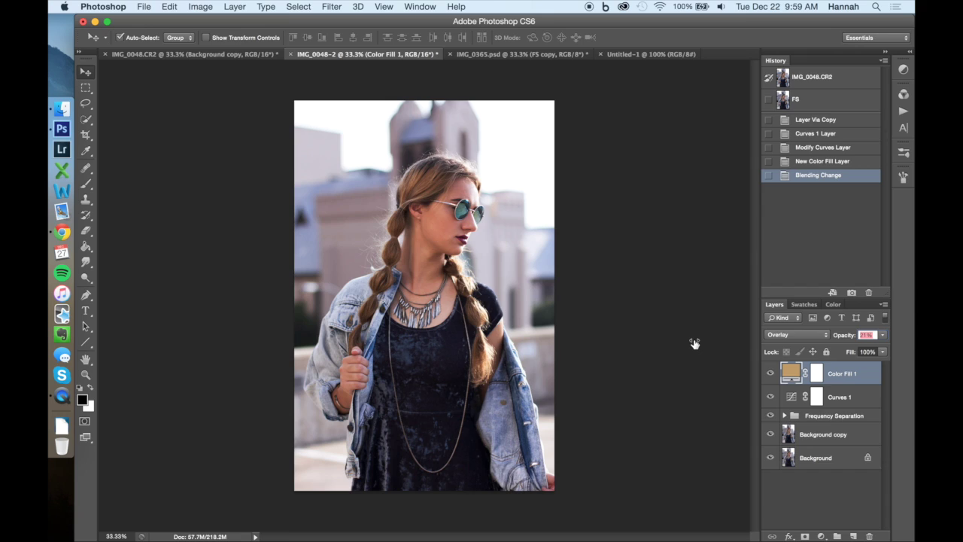
pyautogui.moveTo(694, 343); pyautogui.dragTo(705, 345)
# - Try the Soft Light blend mode on the tan fill layer and switch it back to Overlay
pyautogui.click(795, 334)
pyautogui.click(783, 343)
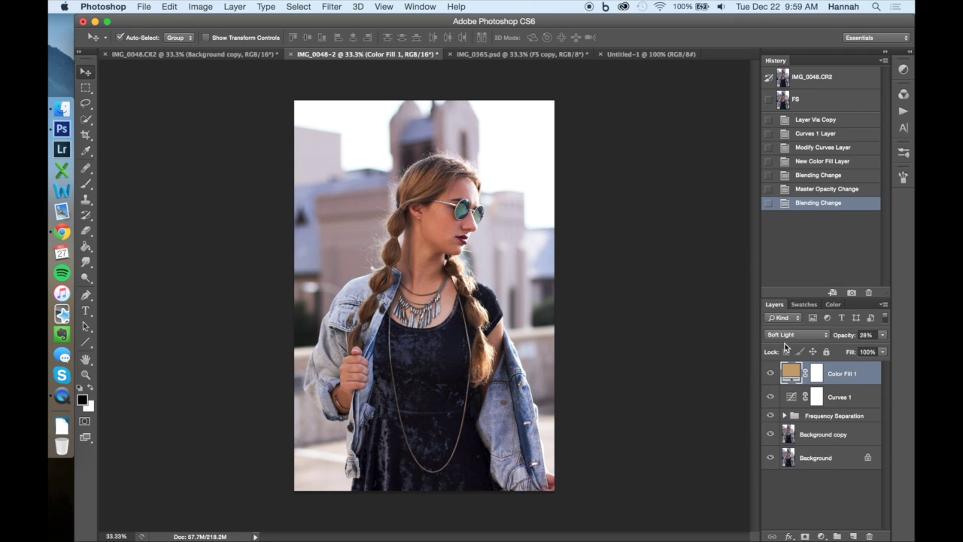
pyautogui.click(781, 334)
pyautogui.click(781, 326)
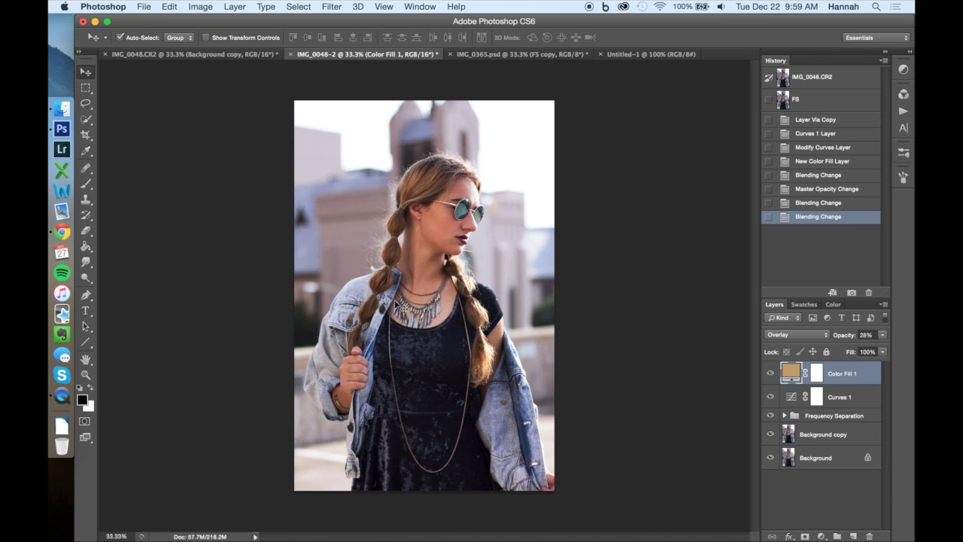
# - Add a second Curves adjustment layer and give its RGB curve a shadow point with input 35 and output 32
pyautogui.click(821, 536)
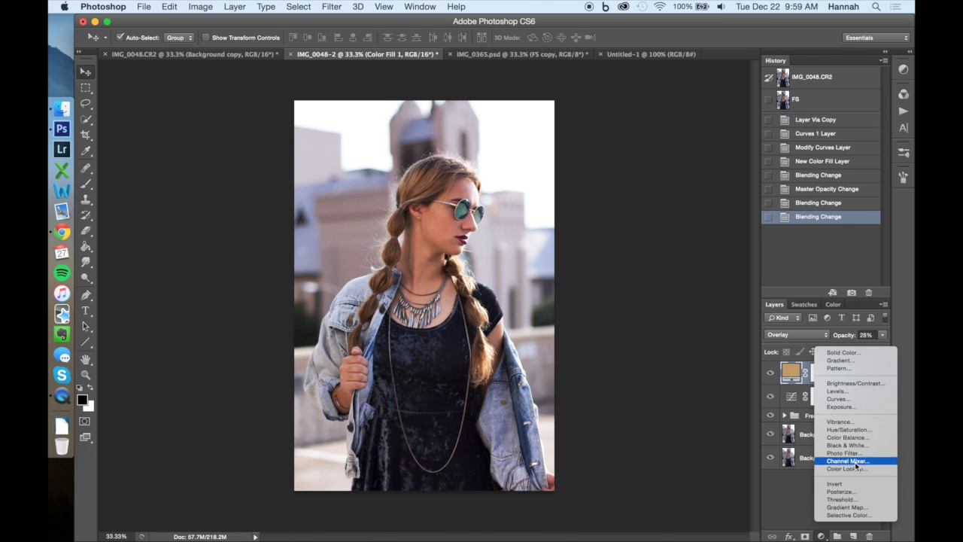
pyautogui.click(856, 404)
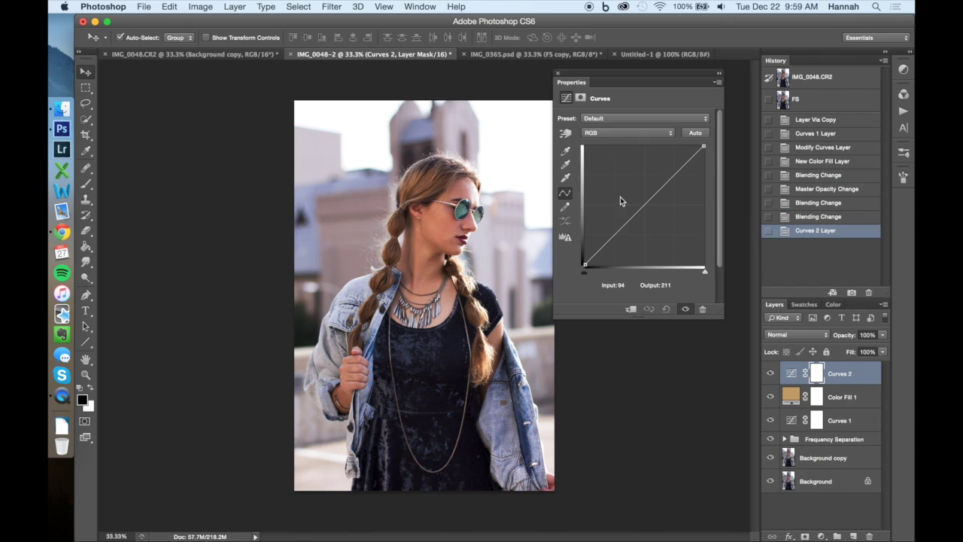
pyautogui.click(602, 242)
pyautogui.click(624, 285)
pyautogui.write('35')
pyautogui.press('Tab')
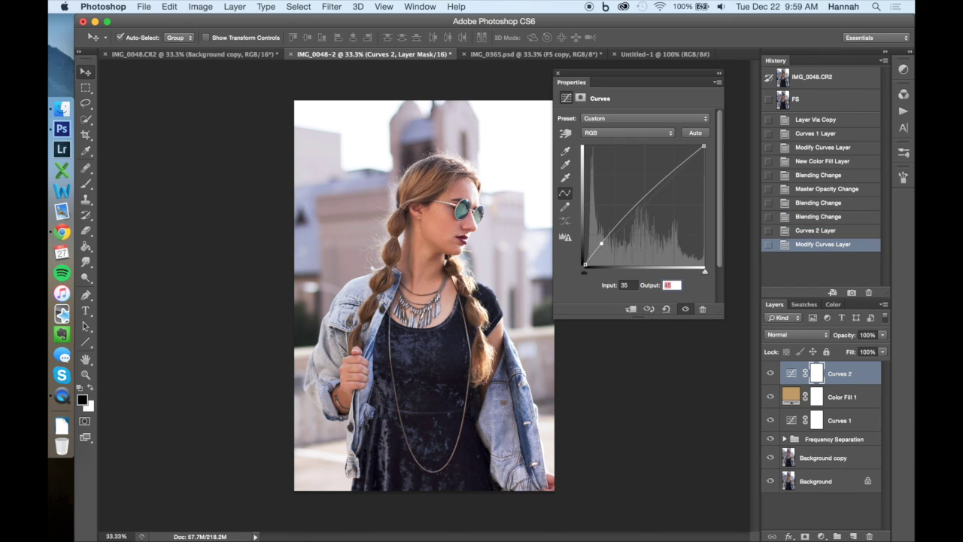
pyautogui.write('32')
pyautogui.press('Tab')
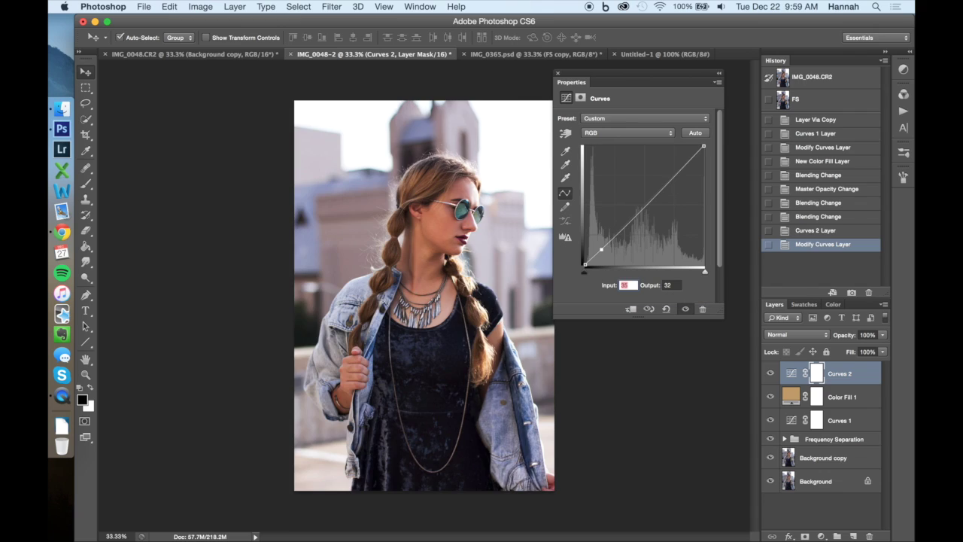
# - Add a second point to the new RGB curve with input 69 and output 80
pyautogui.click(615, 219)
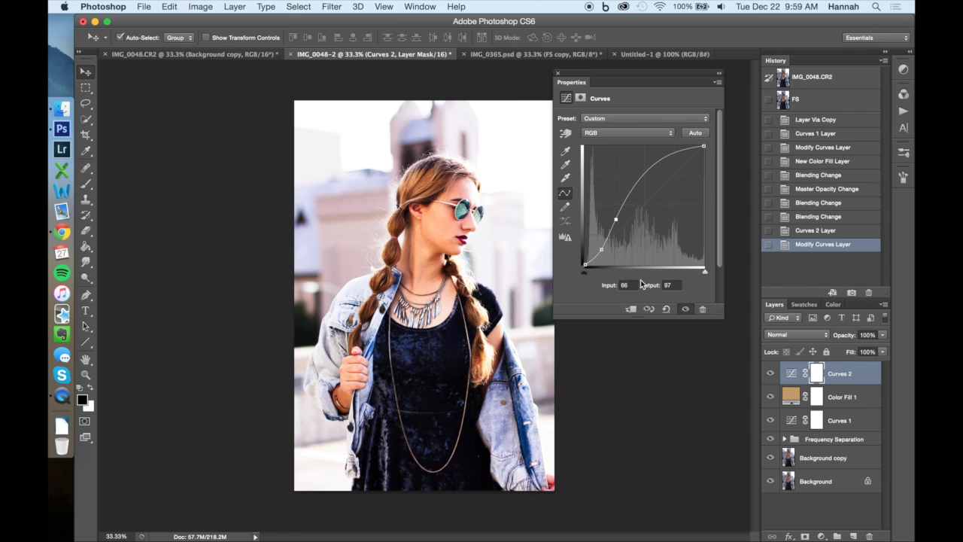
pyautogui.doubleClick(627, 280)
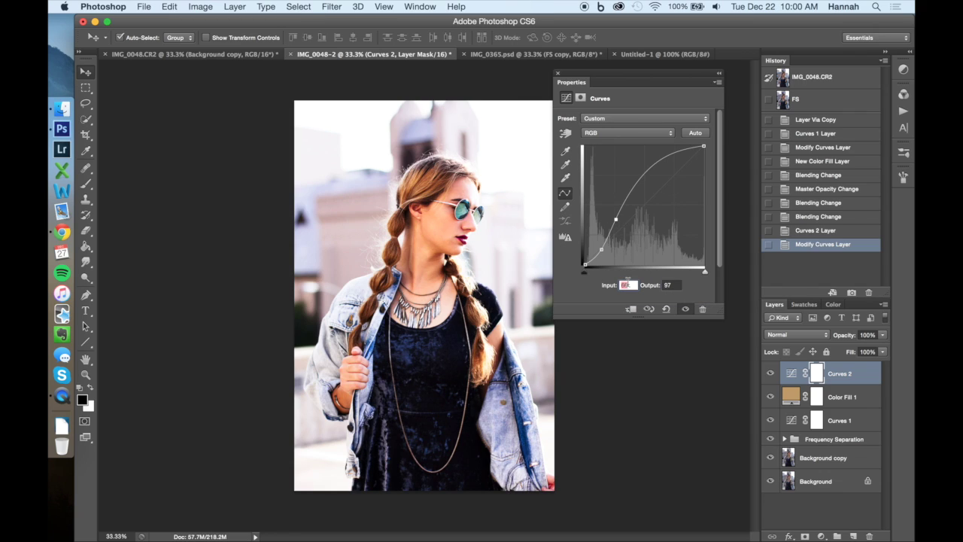
pyautogui.write('69')
pyautogui.press('Tab')
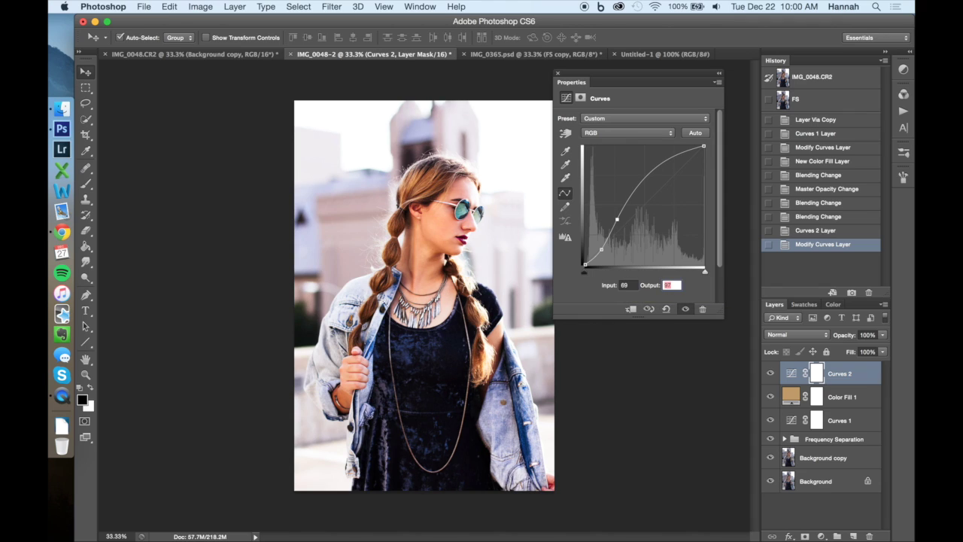
pyautogui.write('80')
pyautogui.press('Return')
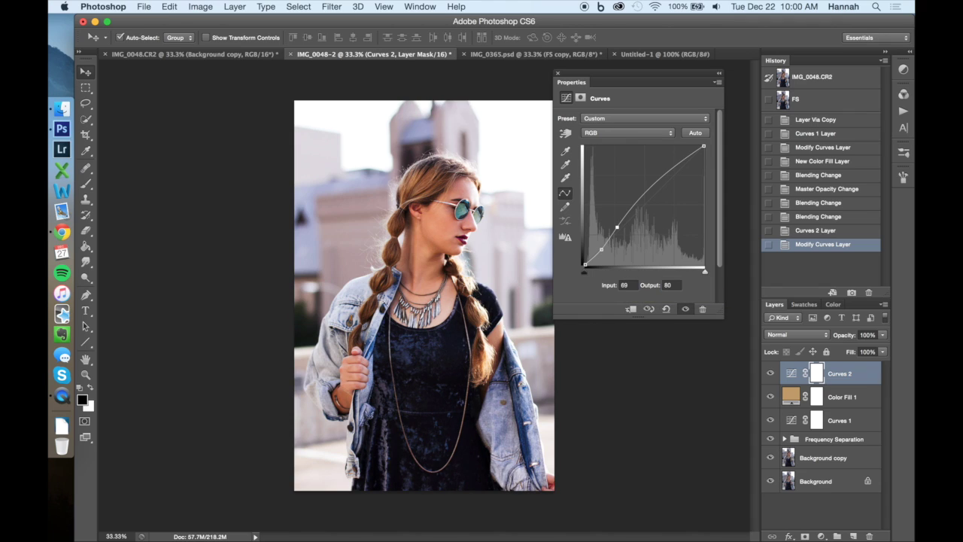
# - Add a midtone point to the new RGB curve with input 123 and output 140, and close the curve settings
pyautogui.click(654, 167)
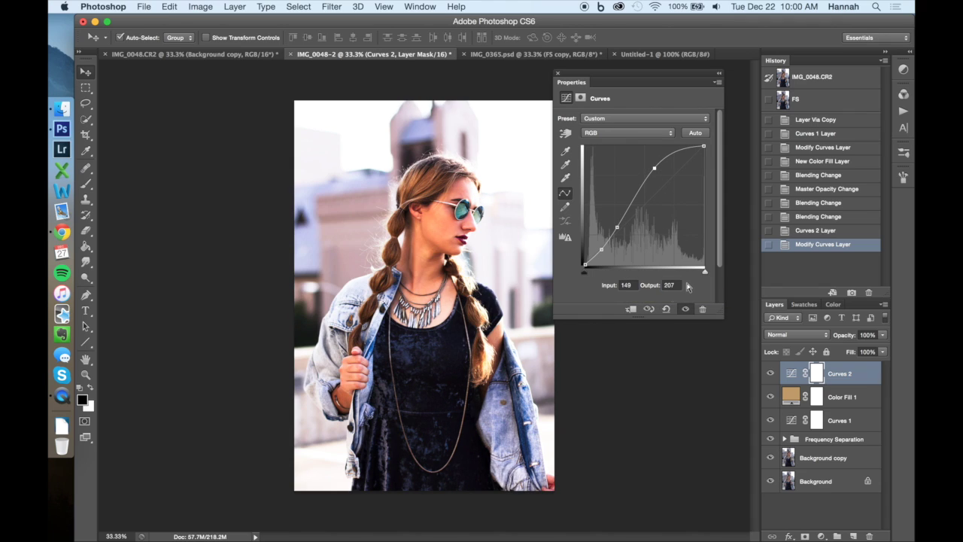
pyautogui.write('123')
pyautogui.press('Tab')
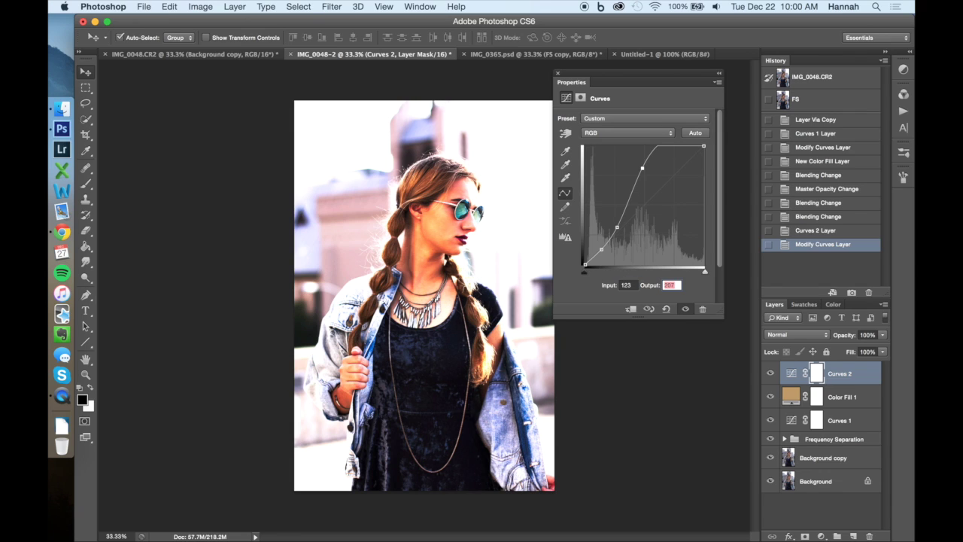
pyautogui.write('140')
pyautogui.press('Return')
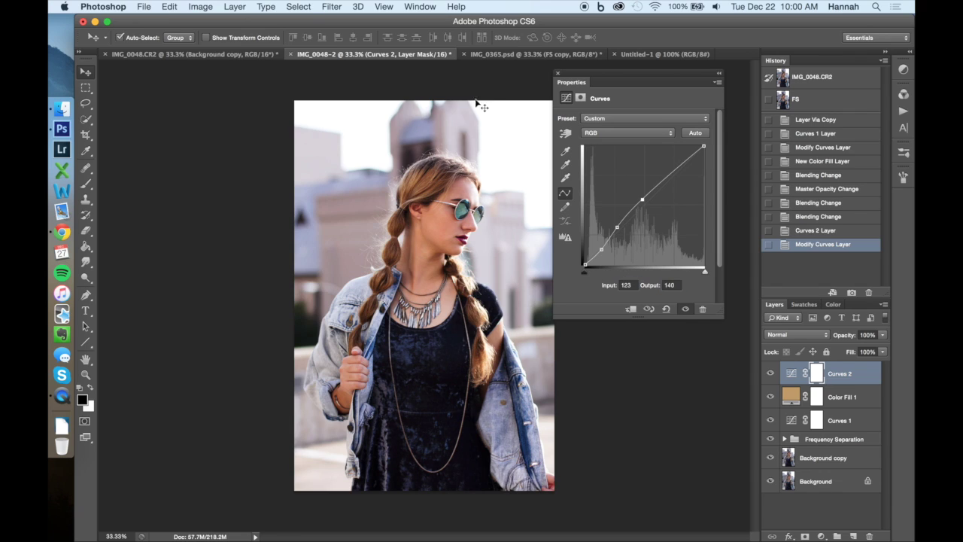
pyautogui.click(558, 73)
# - Move the tan fill layer beneath both Curves layers and the Background copy layer to the top of the stack
pyautogui.moveTo(836, 373); pyautogui.dragTo(837, 425)
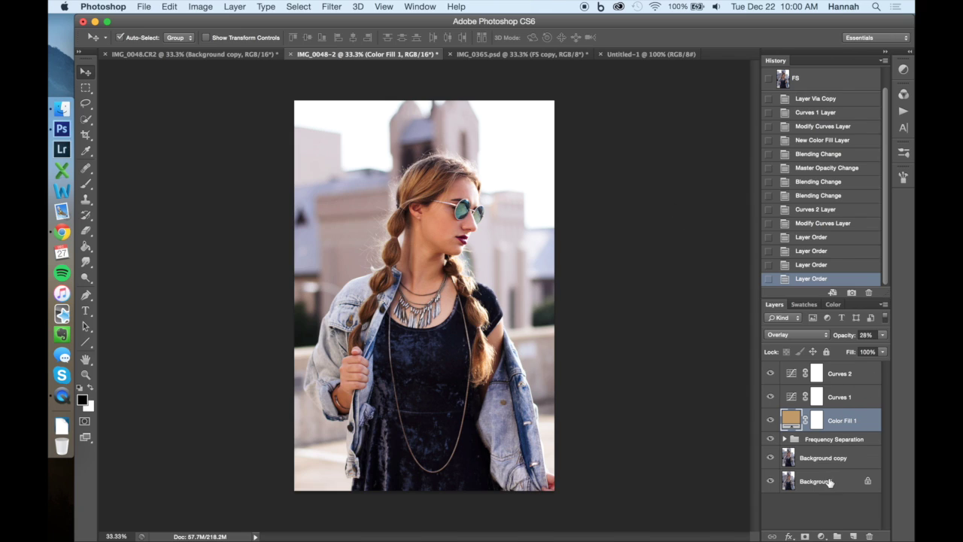
pyautogui.click(819, 514)
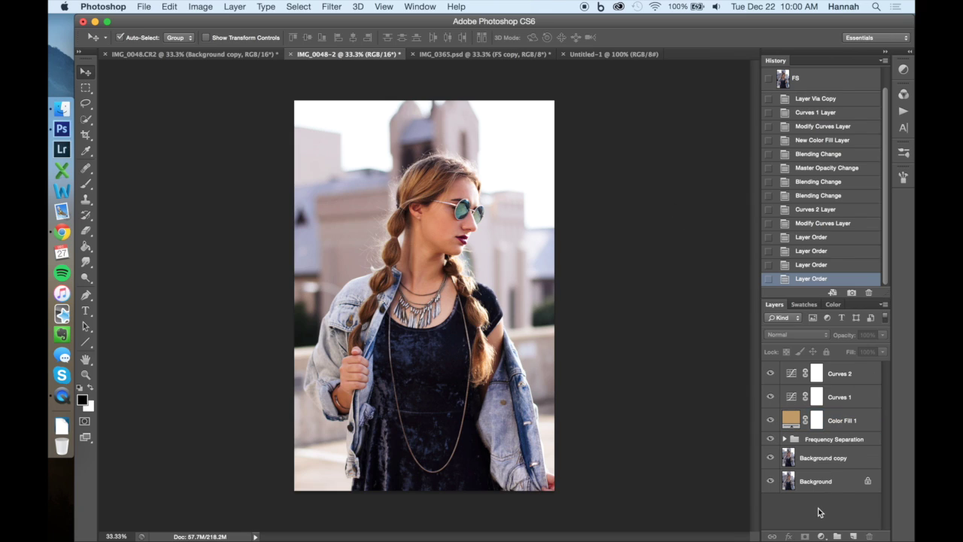
pyautogui.click(823, 460)
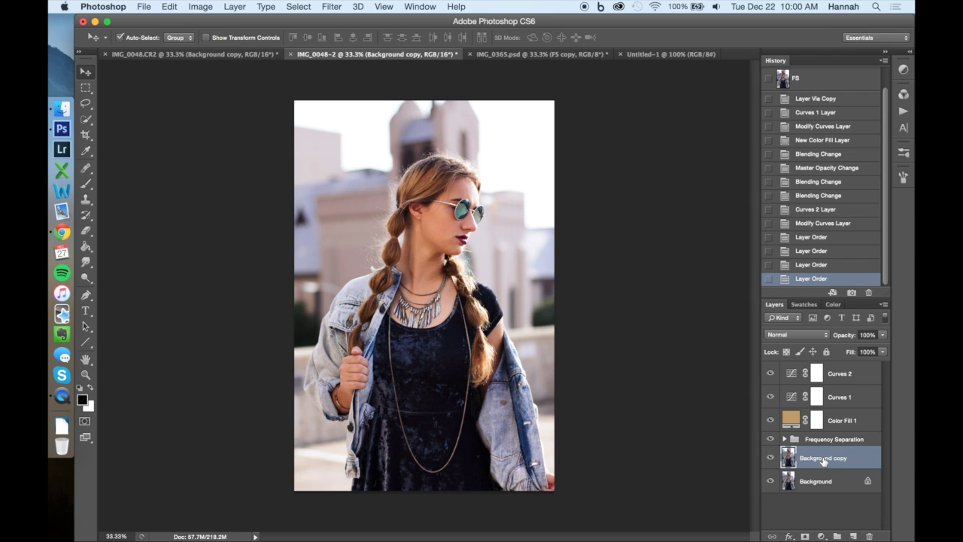
pyautogui.moveTo(814, 466); pyautogui.dragTo(799, 378)
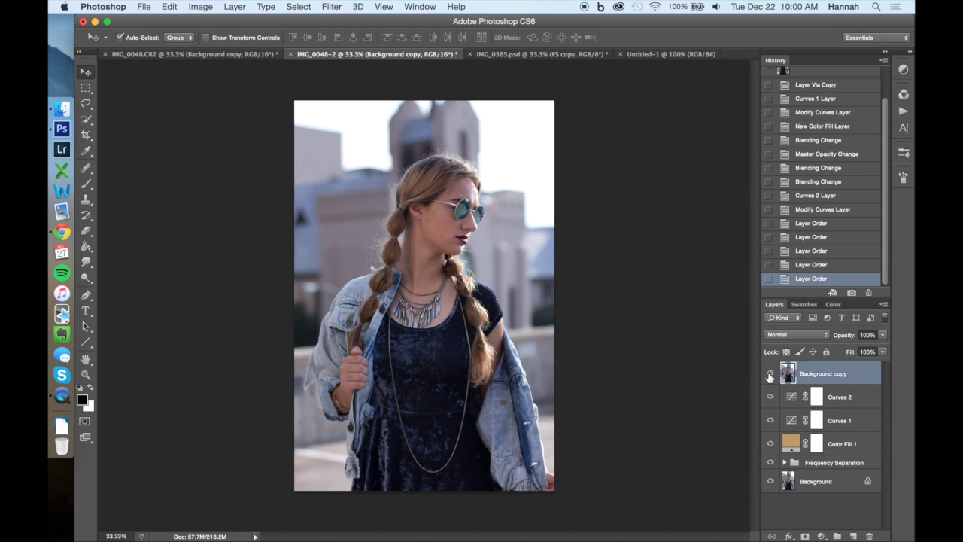
# - Compare before and after by toggling the Background copy layer's visibility, and leave it hidden
pyautogui.click(768, 374)
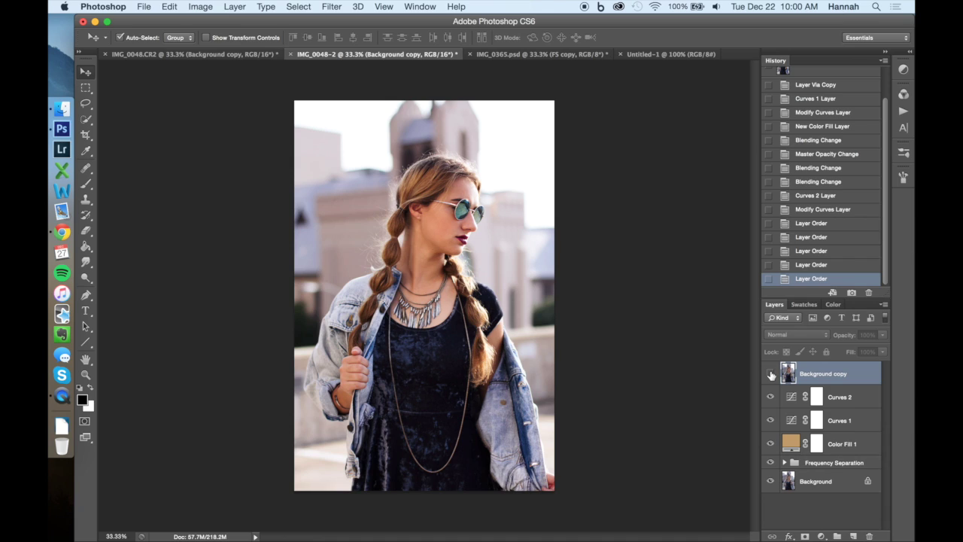
pyautogui.click(770, 375)
pyautogui.click(770, 375)
pyautogui.click(769, 373)
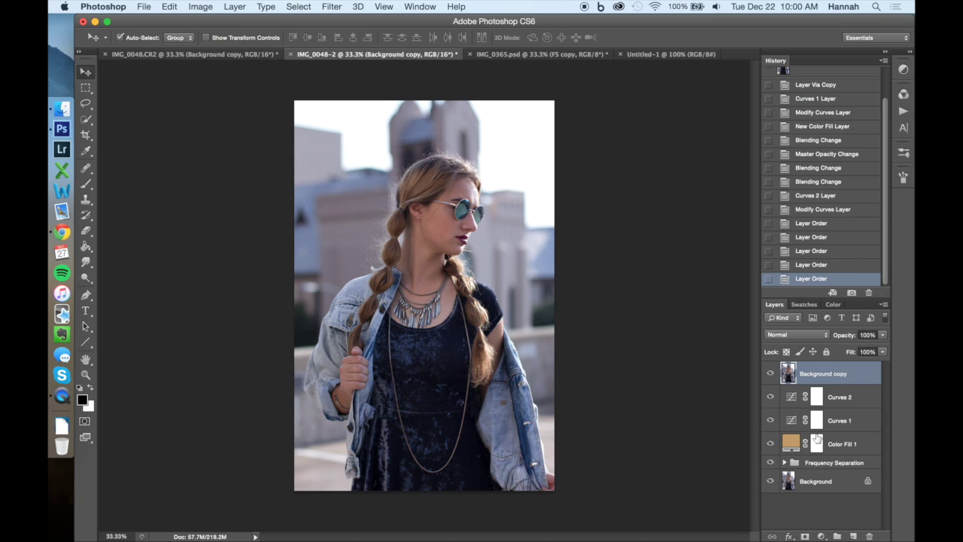
pyautogui.click(769, 373)
# - Add a Selective Color adjustment layer above Curves 2 and choose the Reds for editing
pyautogui.click(842, 396)
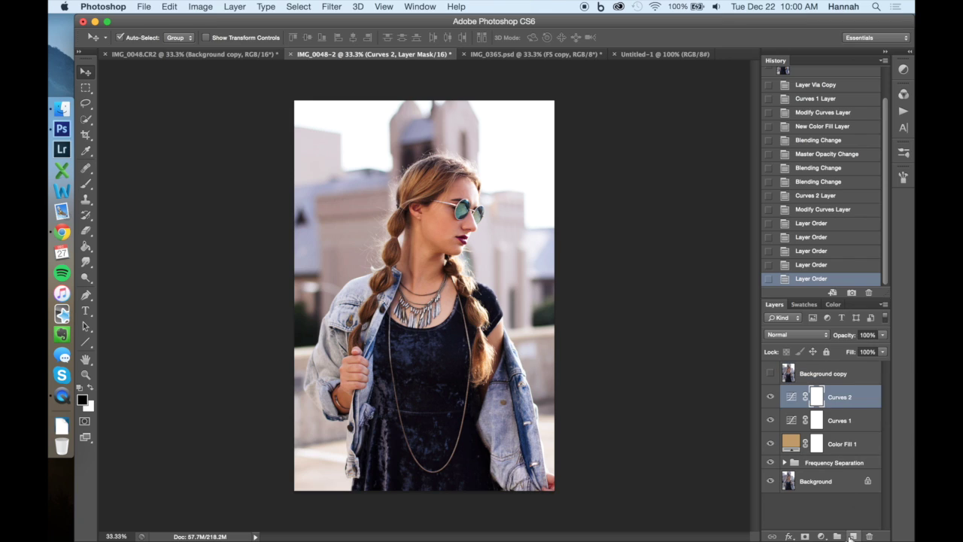
pyautogui.click(821, 536)
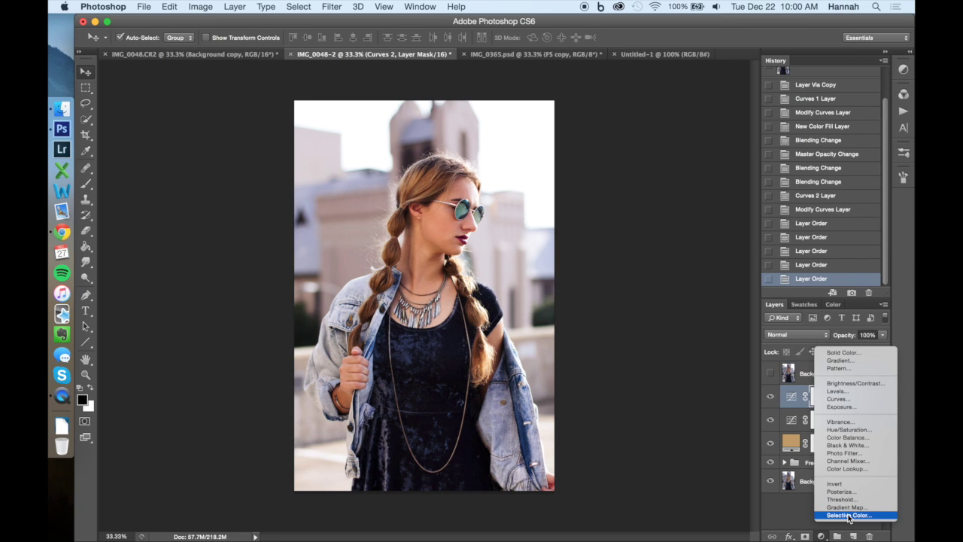
pyautogui.click(848, 516)
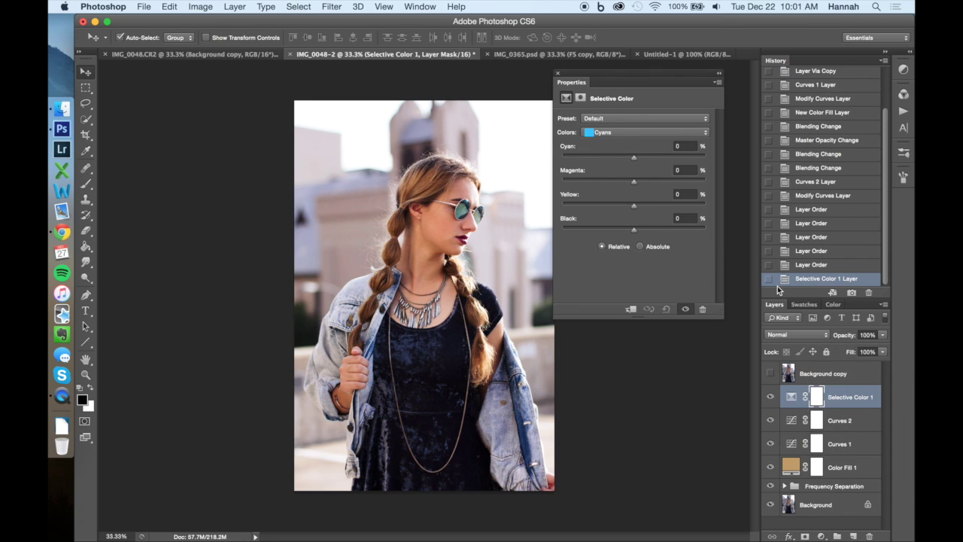
pyautogui.click(643, 132)
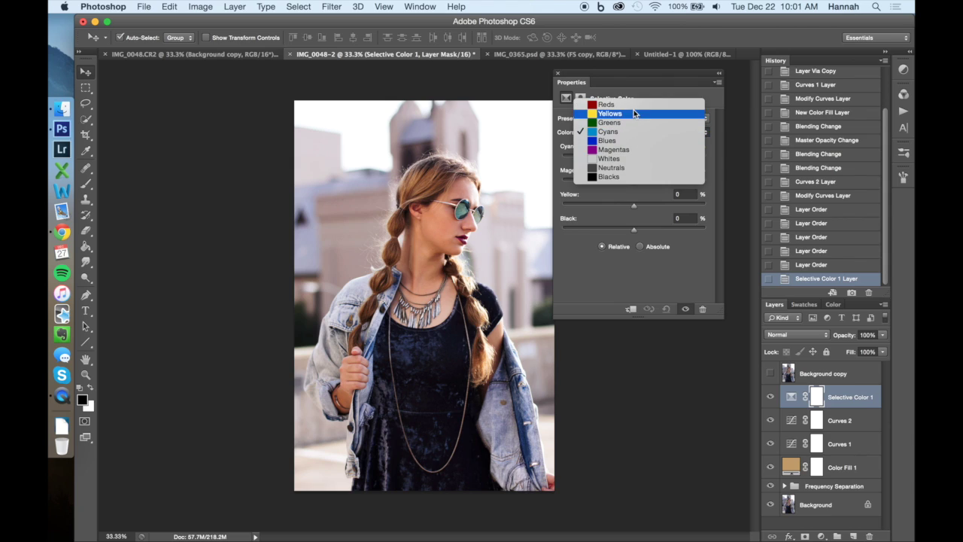
pyautogui.click(545, 169)
pyautogui.moveTo(636, 82); pyautogui.dragTo(654, 79)
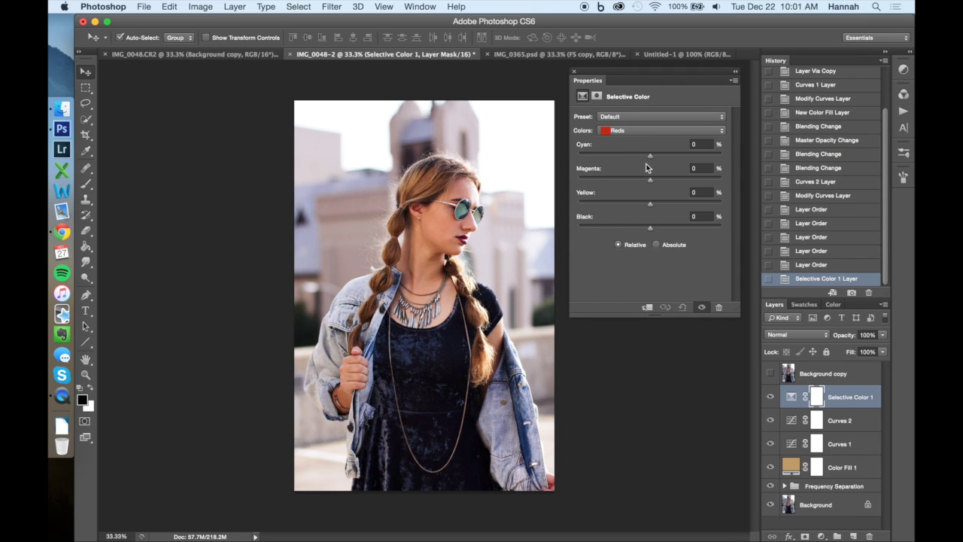
# - Try raising the cyan amount in the Reds to +6%
pyautogui.click(651, 156)
pyautogui.moveTo(649, 159)
pyautogui.mouseDown()
pyautogui.moveTo(581, 169)
pyautogui.moveTo(693, 158)
pyautogui.moveTo(643, 167)
pyautogui.moveTo(654, 160)
pyautogui.mouseUp()
pyautogui.click(656, 134)
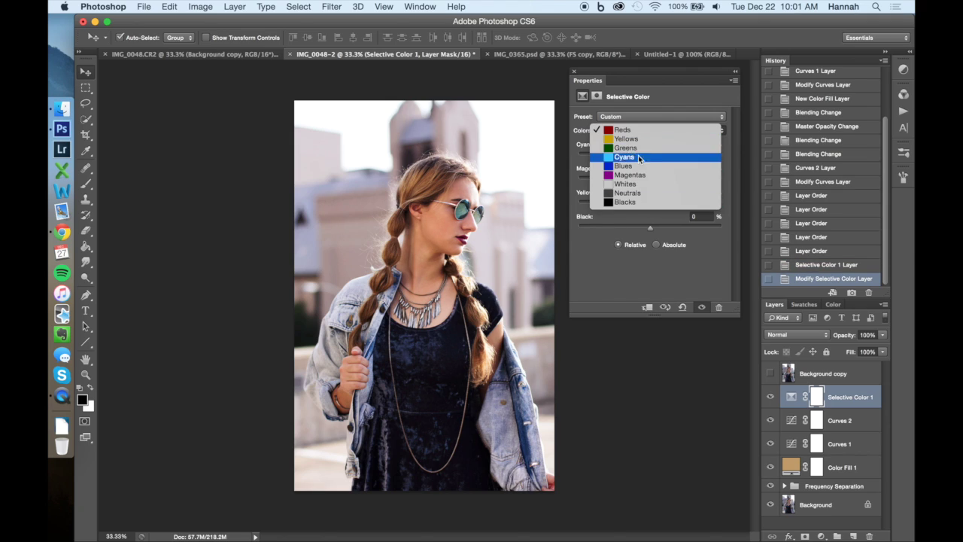
pyautogui.click(632, 134)
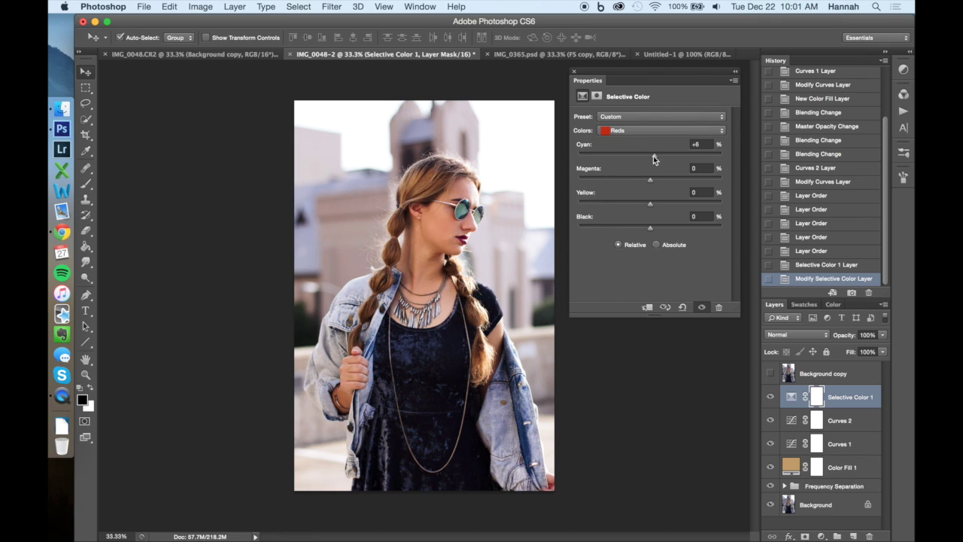
# - Set the cyan amount in the Reds to -24%
pyautogui.click(704, 145)
pyautogui.write('24')
pyautogui.press('Tab')
pyautogui.click(692, 144)
pyautogui.write('-24')
pyautogui.press('Tab')
pyautogui.press('Tab')
pyautogui.press('Tab')
# - Set the Yellows in the Selective Color layer to cyan -5%, magenta -8% and yellow -13%
pyautogui.click(690, 134)
pyautogui.click(691, 139)
pyautogui.click(699, 144)
pyautogui.write('-5')
pyautogui.press('Tab')
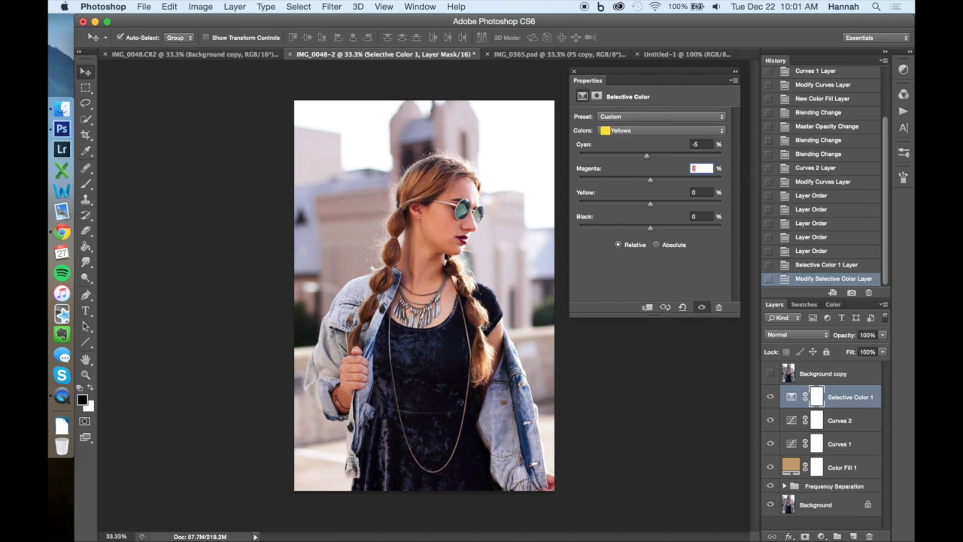
pyautogui.write('-8')
pyautogui.press('Tab')
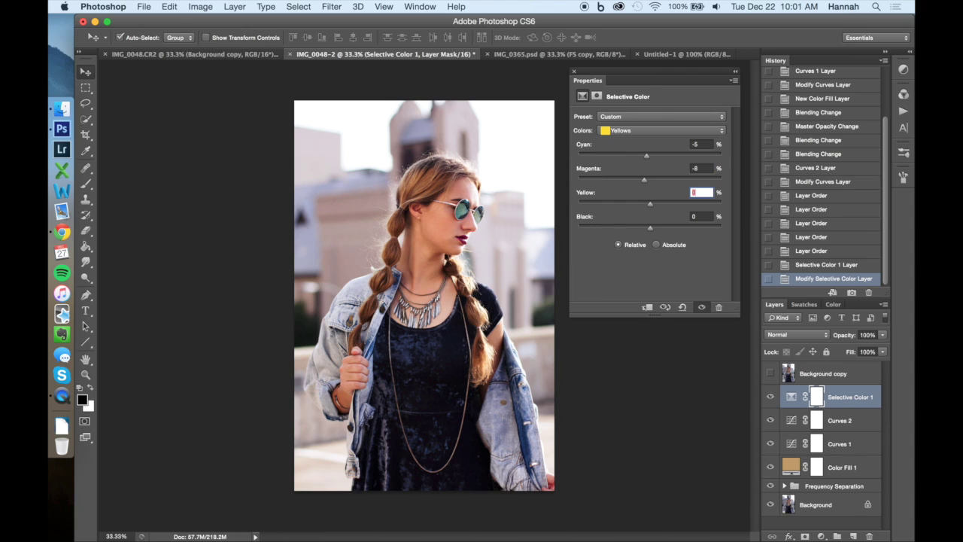
pyautogui.write('-13')
pyautogui.press('Tab')
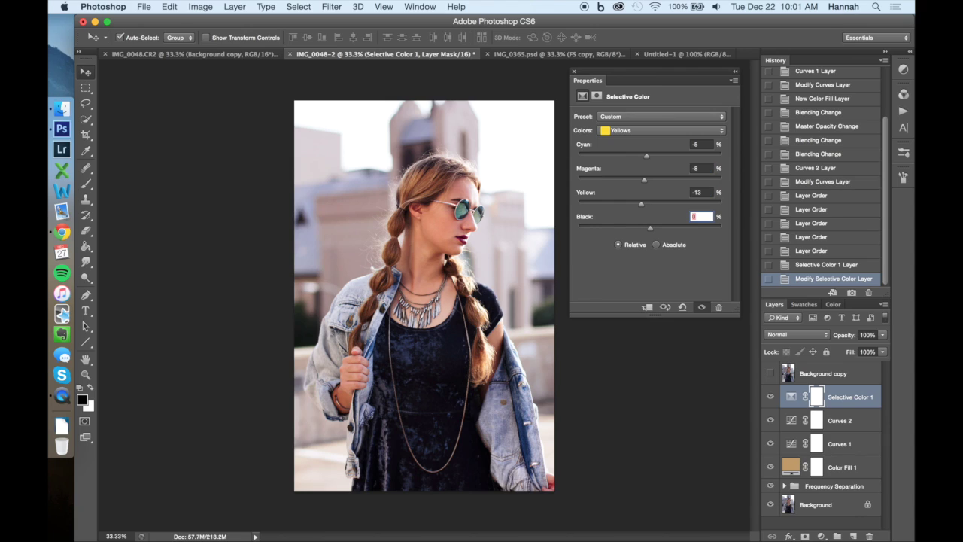
# - Set the Cyans in the Selective Color layer to cyan -4%, magenta -3% and yellow -3%
pyautogui.click(697, 132)
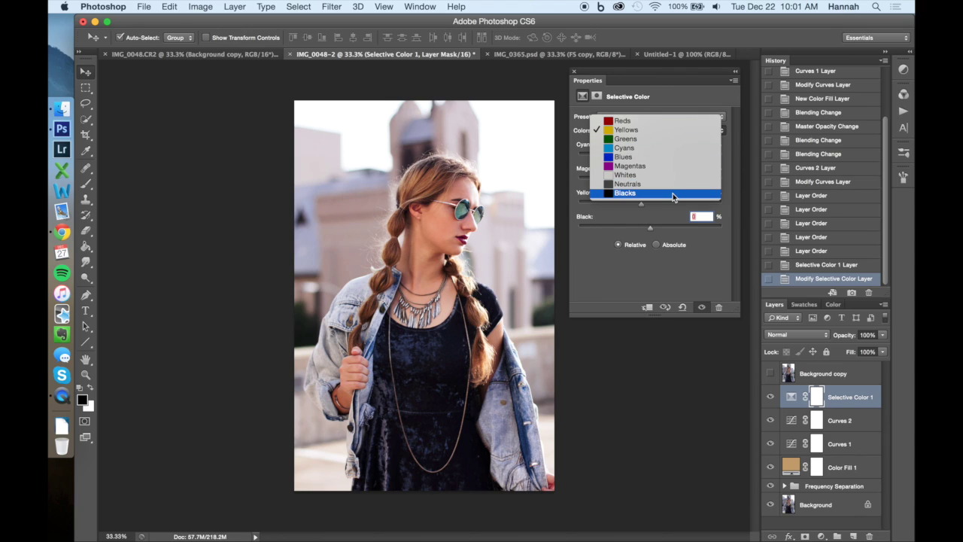
pyautogui.click(666, 147)
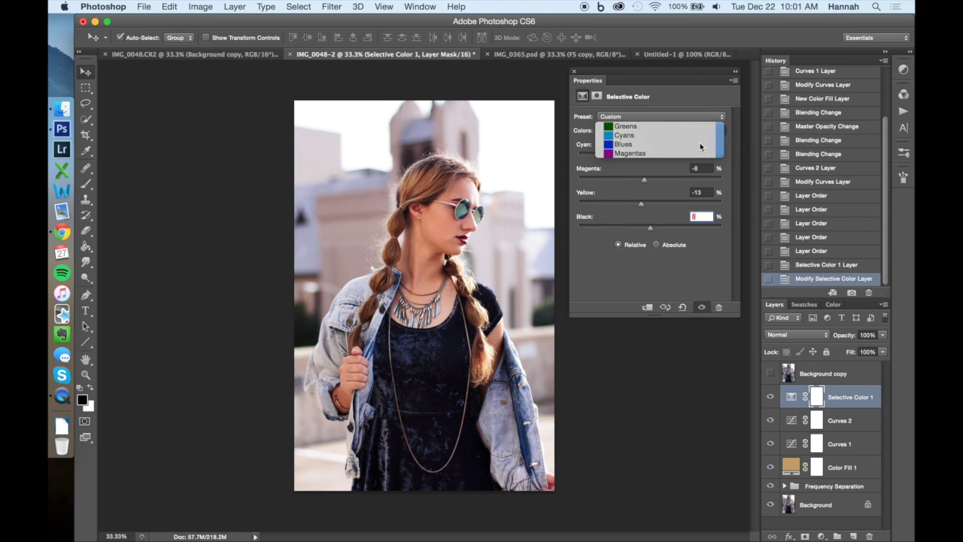
pyautogui.click(701, 144)
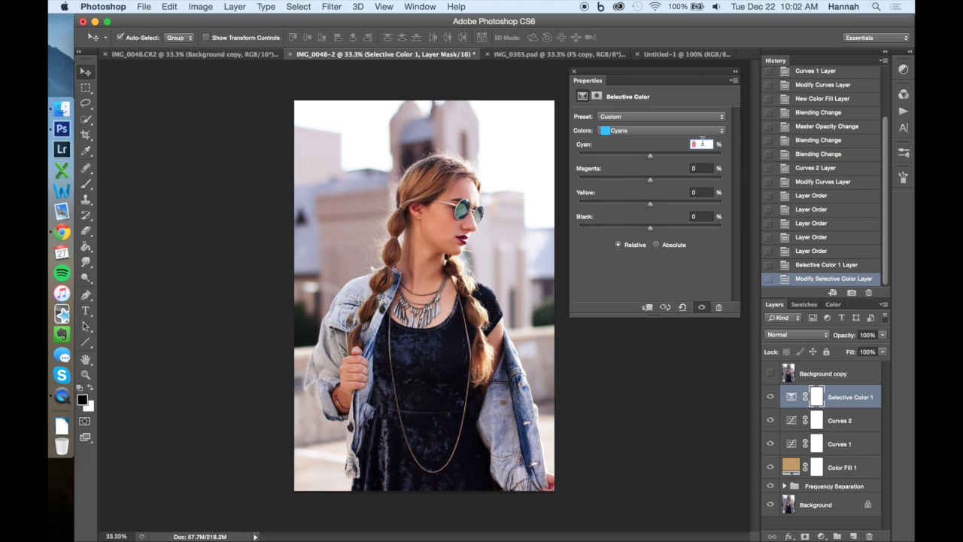
pyautogui.write('4')
pyautogui.press('Tab')
pyautogui.click(699, 143)
pyautogui.press('super+a')
pyautogui.write('-4')
pyautogui.press('Tab')
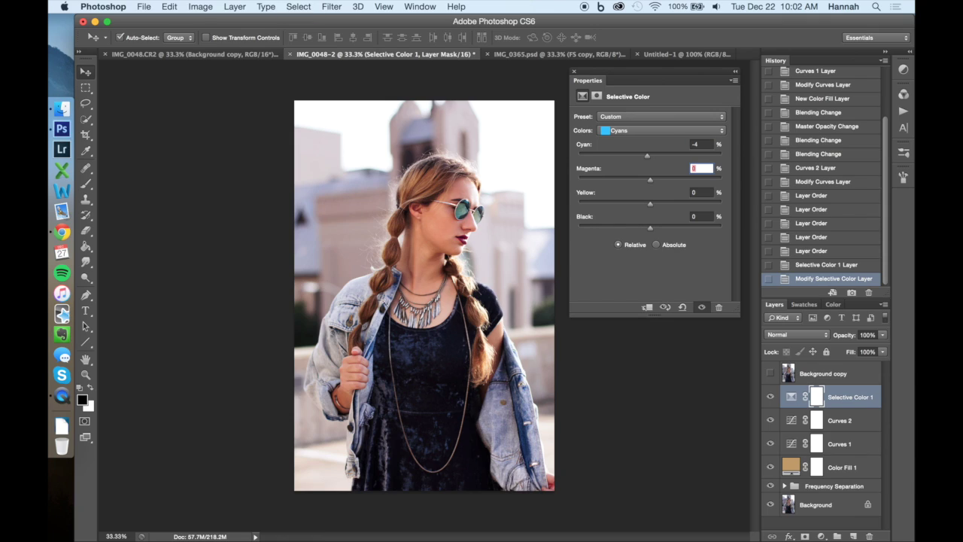
pyautogui.write('-3')
pyautogui.press('Tab')
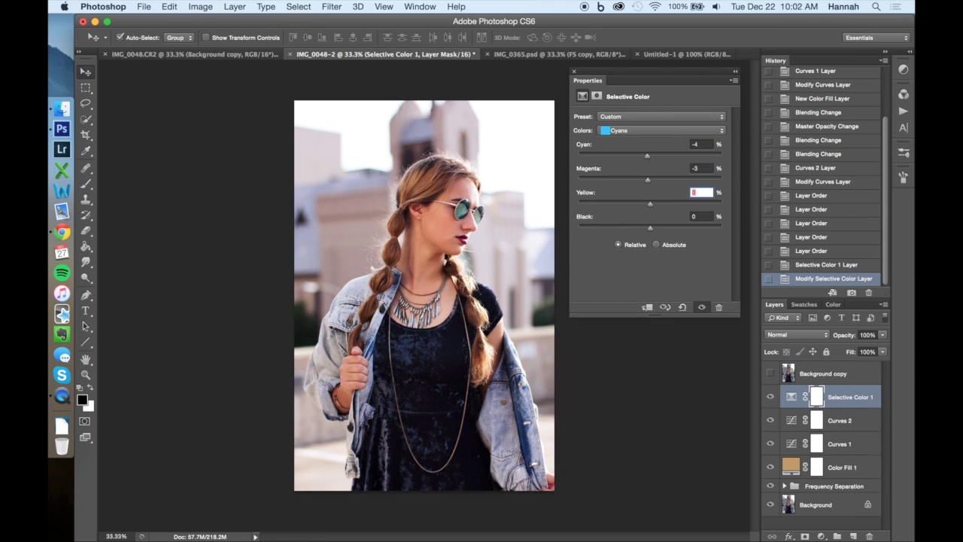
pyautogui.write('-3')
pyautogui.press('Tab')
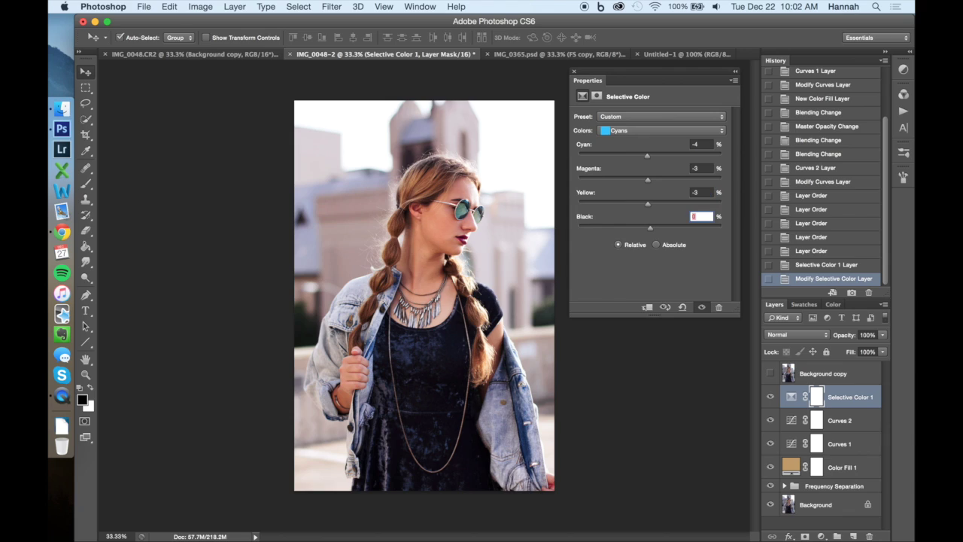
# - Set the yellow amount in the Blacks to 5% and close the Selective Color settings
pyautogui.click(704, 130)
pyautogui.click(706, 177)
pyautogui.click(694, 191)
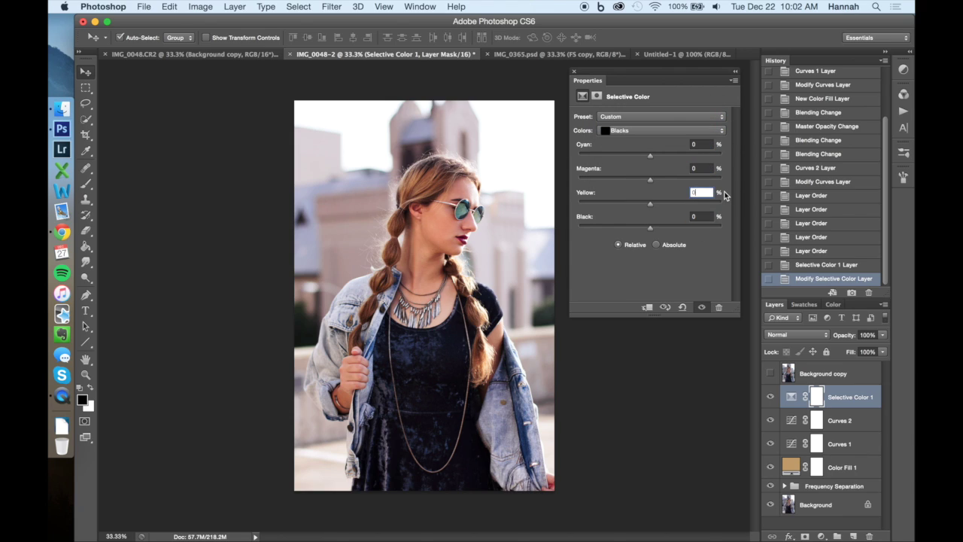
pyautogui.write('5')
pyautogui.press('Tab')
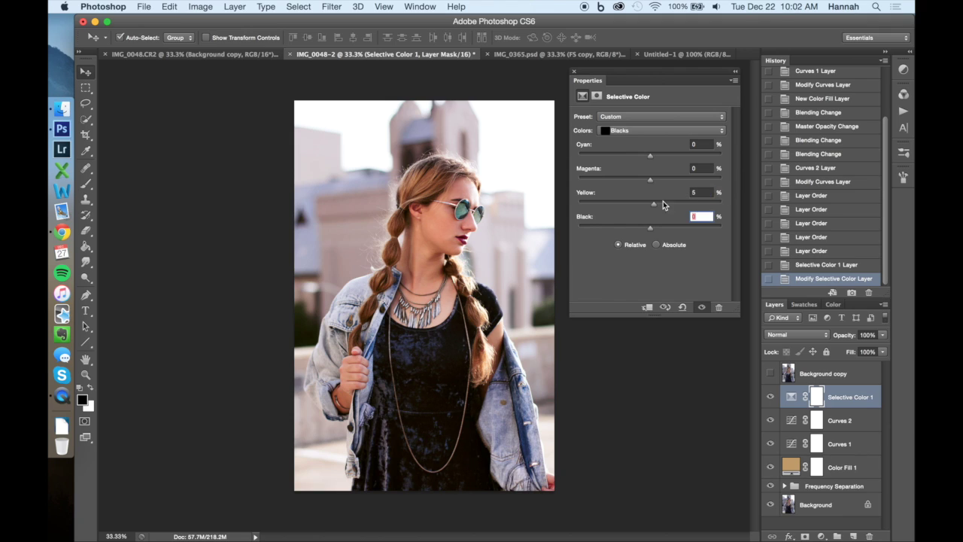
pyautogui.click(573, 72)
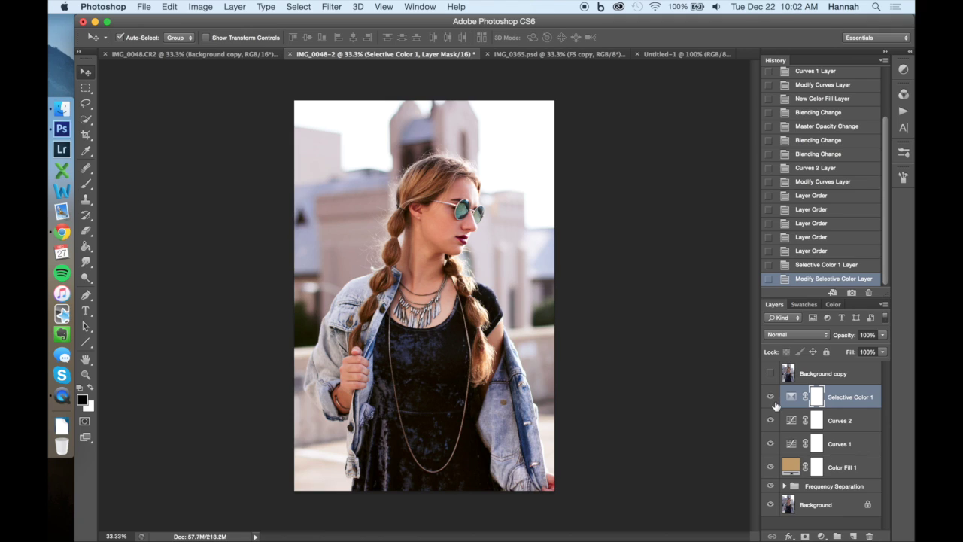
# - Compare the image with and without the Selective Color 1 layer, leaving the layer visible
pyautogui.click(771, 398)
pyautogui.click(771, 398)
pyautogui.click(771, 397)
pyautogui.click(771, 398)
pyautogui.click(771, 397)
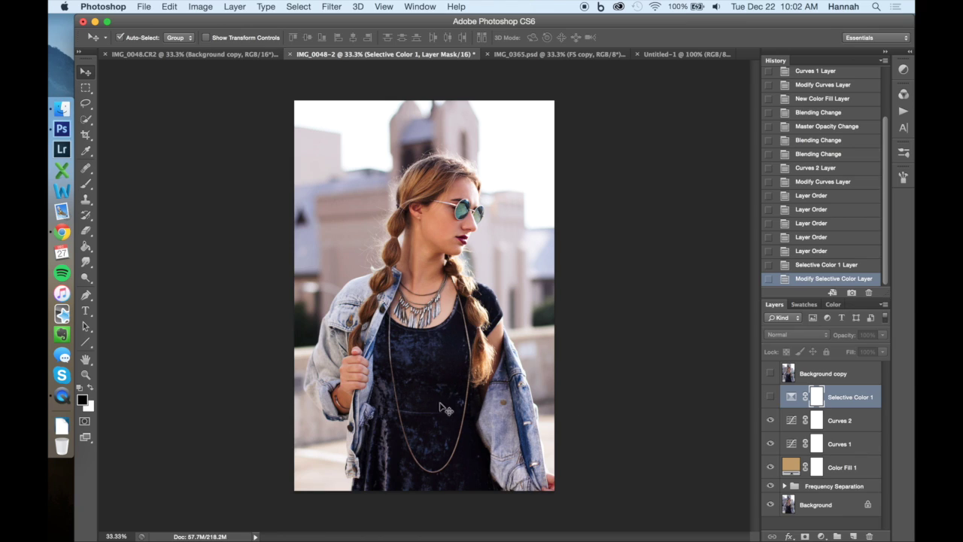
pyautogui.click(771, 397)
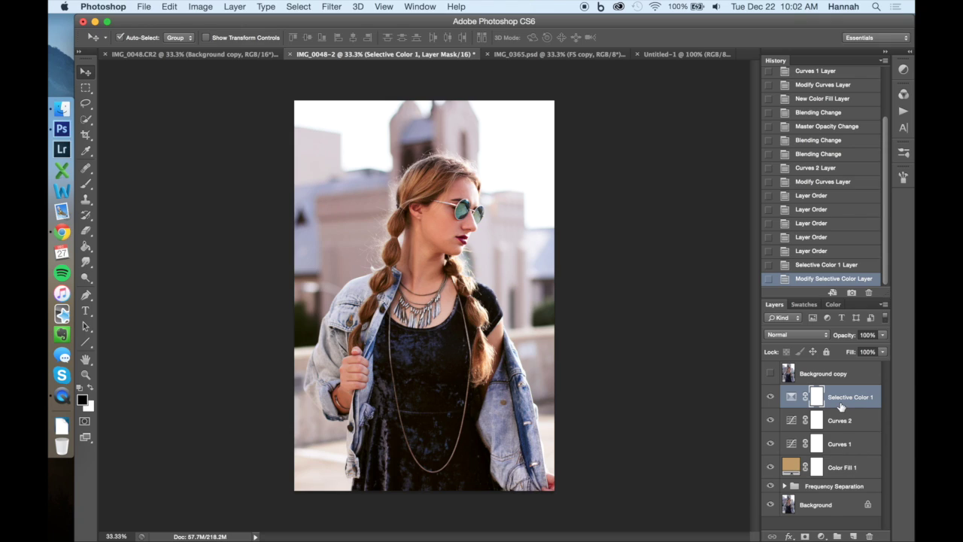
# - Add a third Curves adjustment layer above Selective Color 1 and set its opacity to 20%
pyautogui.click(821, 536)
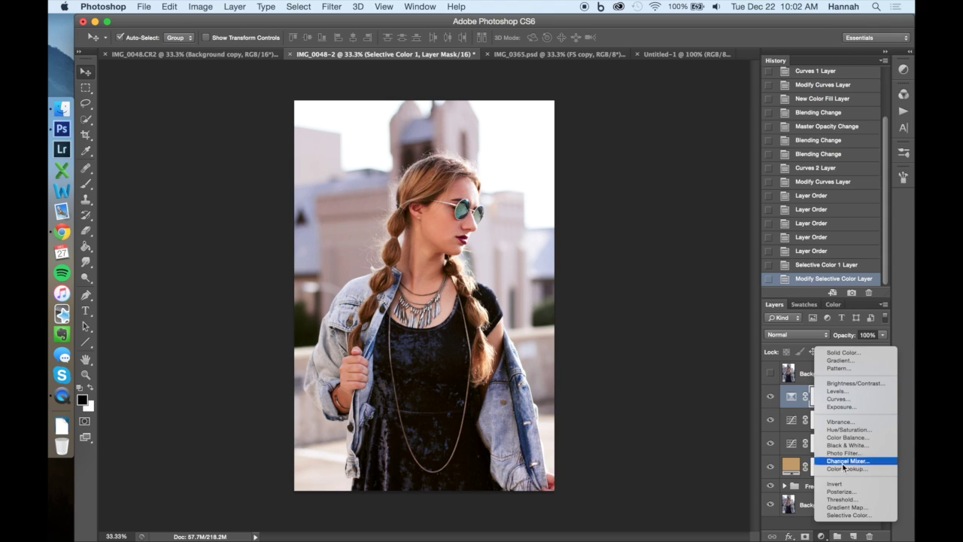
pyautogui.click(851, 403)
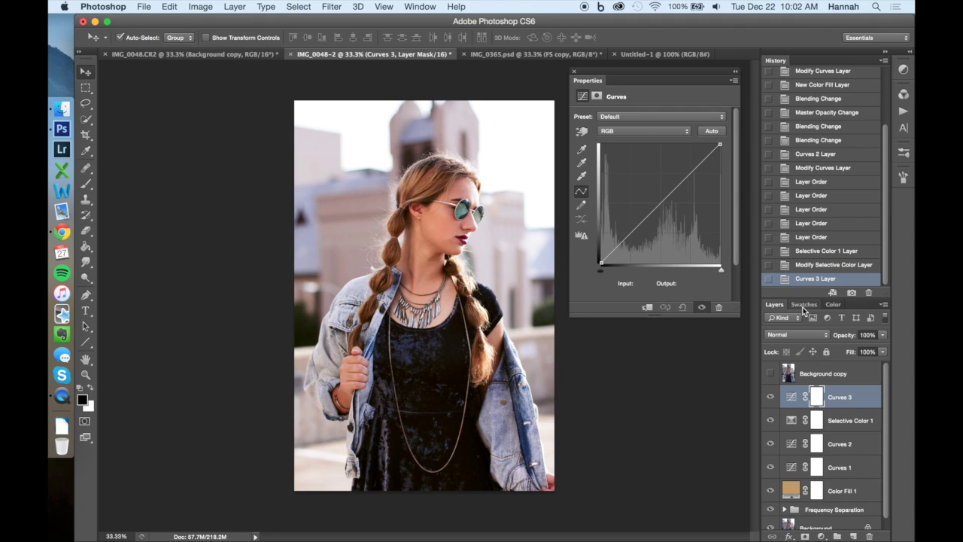
pyautogui.click(574, 71)
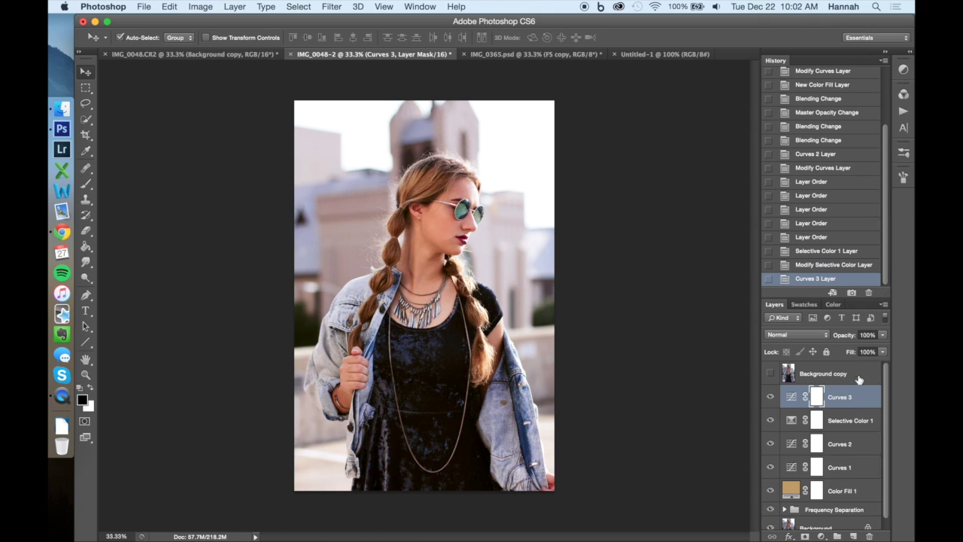
pyautogui.click(848, 338)
pyautogui.write('20')
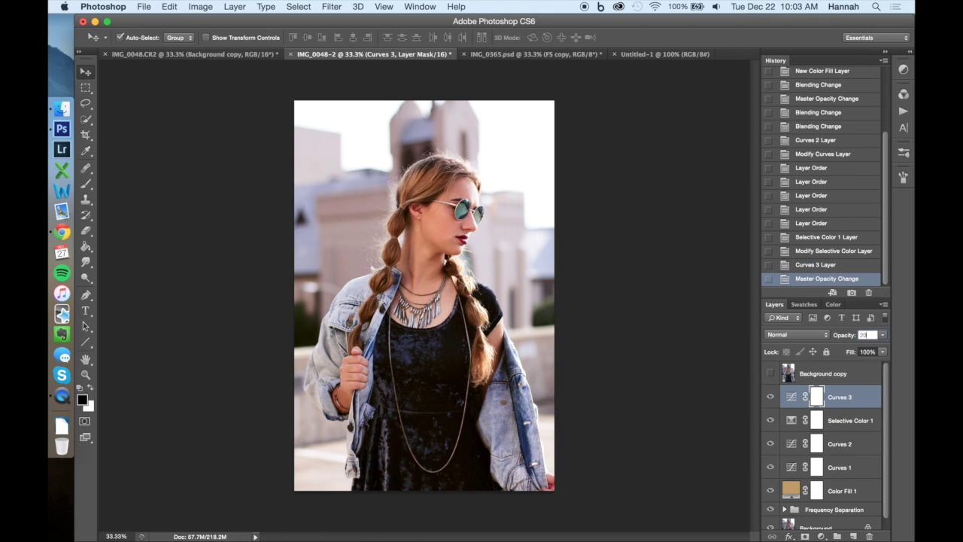
pyautogui.press('Return')
# - Add a shadow point to the RGB curve of Curves 3 and set it to input 51, output 54
pyautogui.doubleClick(793, 401)
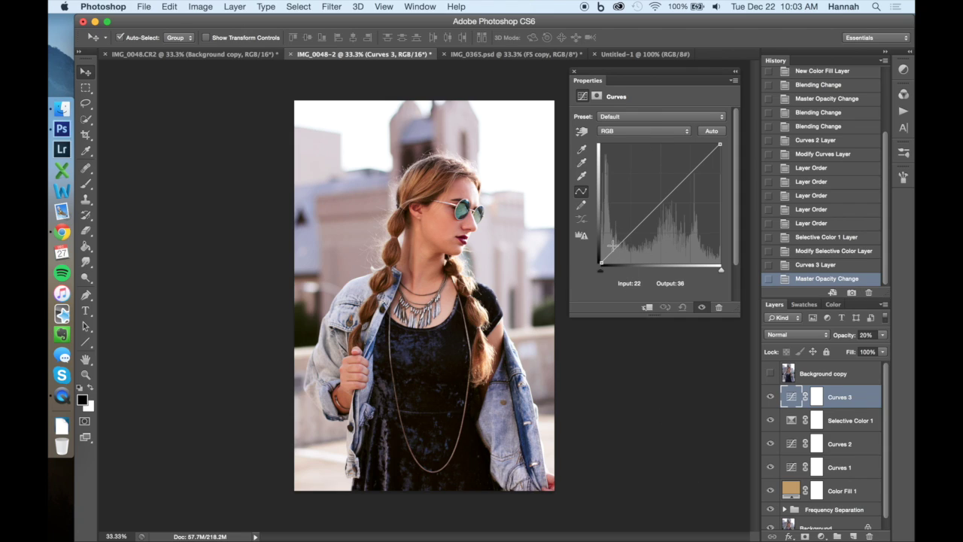
pyautogui.click(617, 245)
pyautogui.click(640, 283)
pyautogui.write('52')
pyautogui.press('Tab')
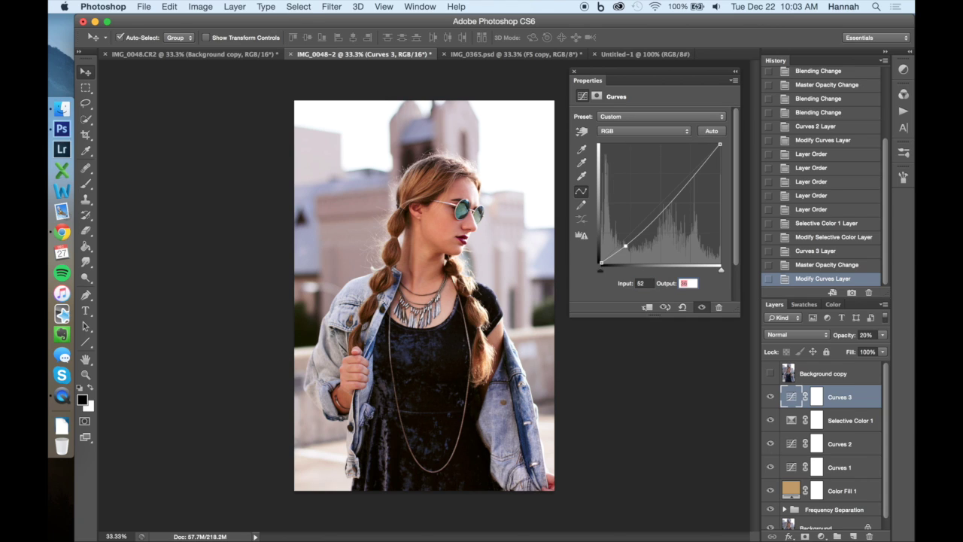
pyautogui.click(644, 282)
pyautogui.write('51')
pyautogui.press('Tab')
pyautogui.write('54')
pyautogui.press('Return')
# - Add a midtone point to the RGB curve and set it to input 114, output 137
pyautogui.click(645, 207)
pyautogui.click(643, 282)
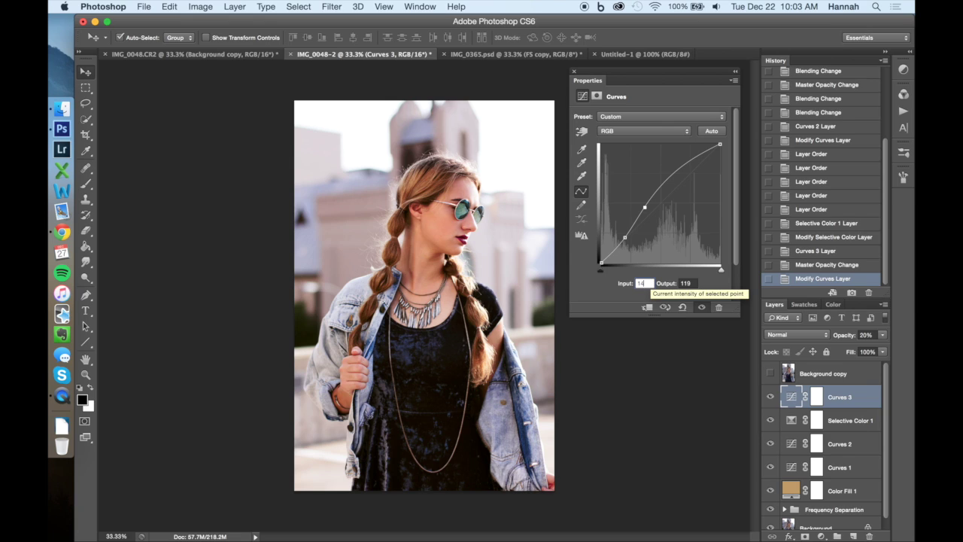
pyautogui.write('14')
pyautogui.press('Return')
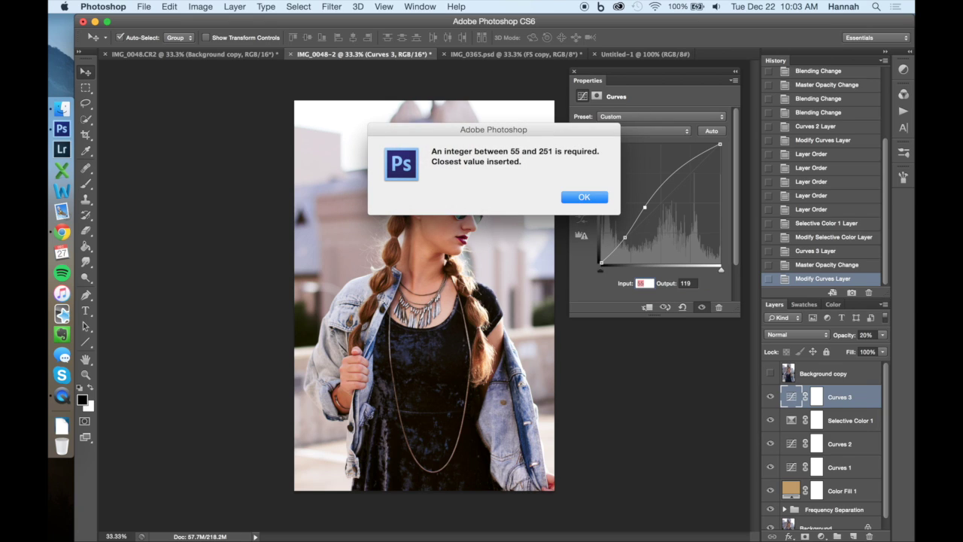
pyautogui.click(586, 199)
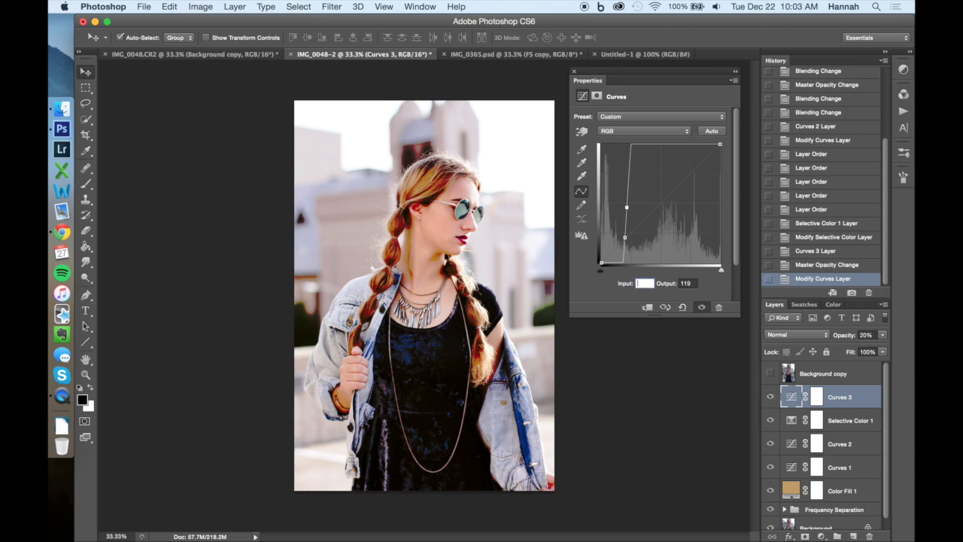
pyautogui.write('114')
pyautogui.press('Tab')
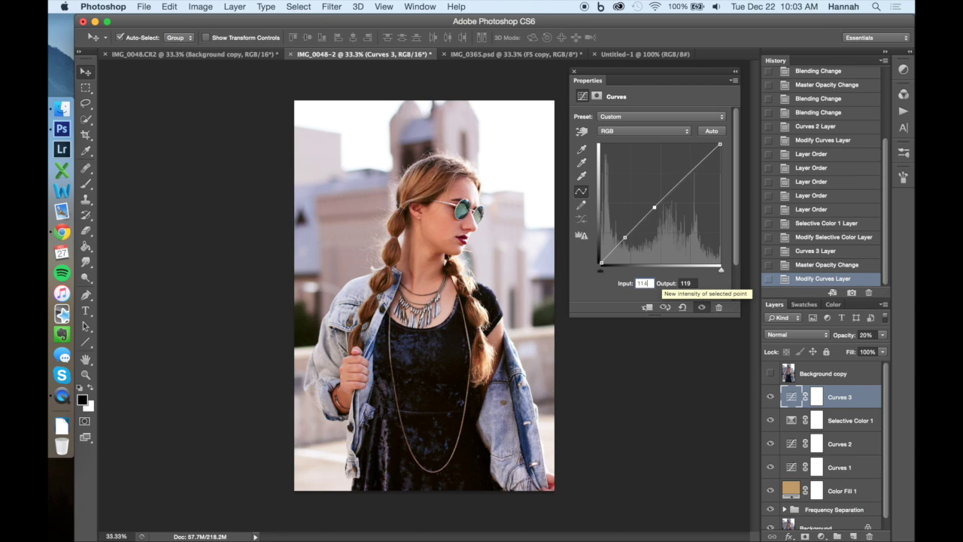
pyautogui.write('137')
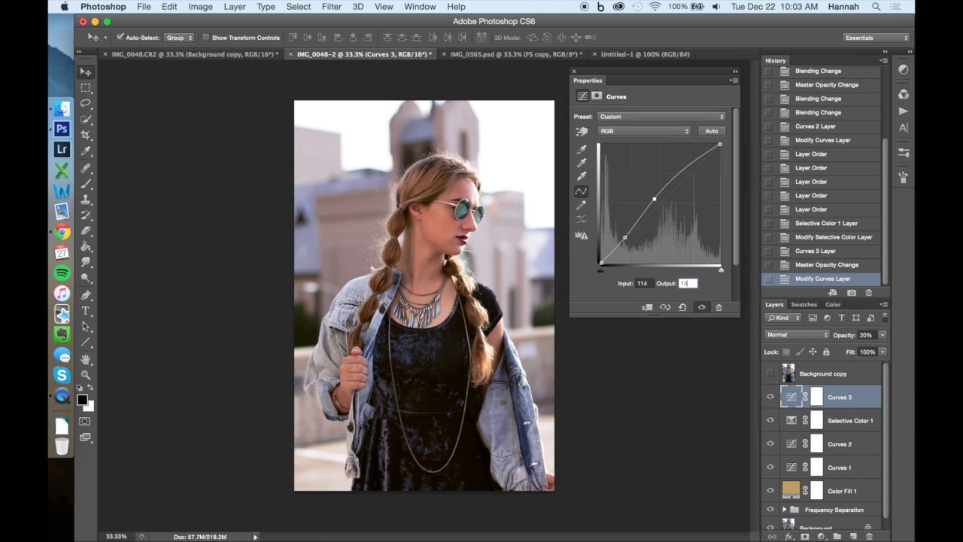
# - Add a highlight point to the RGB curve and set it to input 198, output 221
pyautogui.moveTo(683, 147); pyautogui.dragTo(686, 161)
pyautogui.click(646, 282)
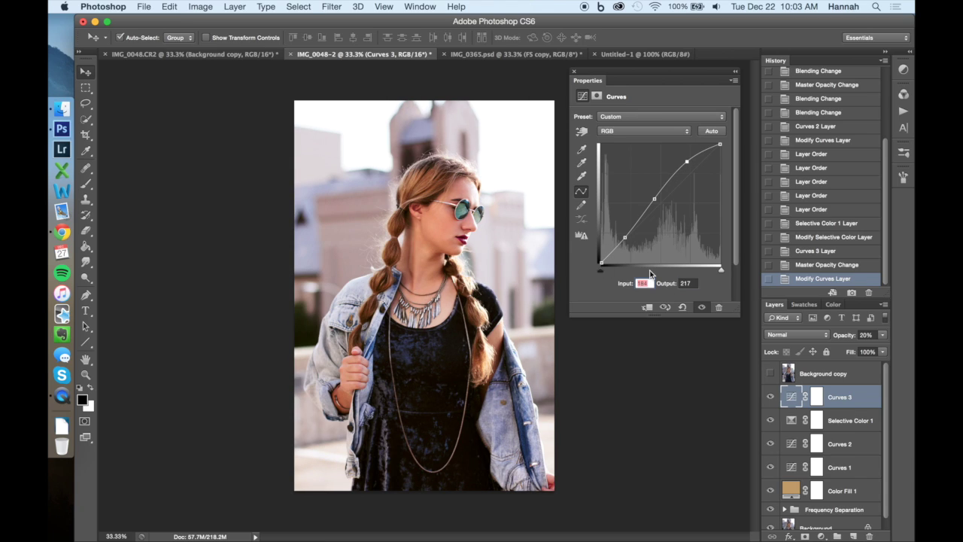
pyautogui.write('198')
pyautogui.press('Tab')
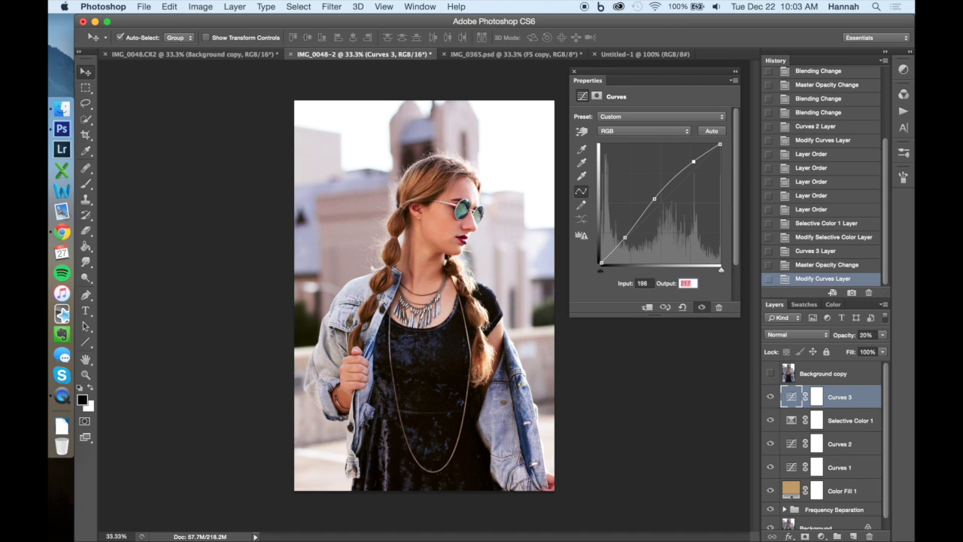
pyautogui.write('221')
# - On the Red channel of Curves 3, add a midtone point and a shadow point at about input 41, output 42
pyautogui.click(655, 133)
pyautogui.click(656, 132)
pyautogui.click(651, 133)
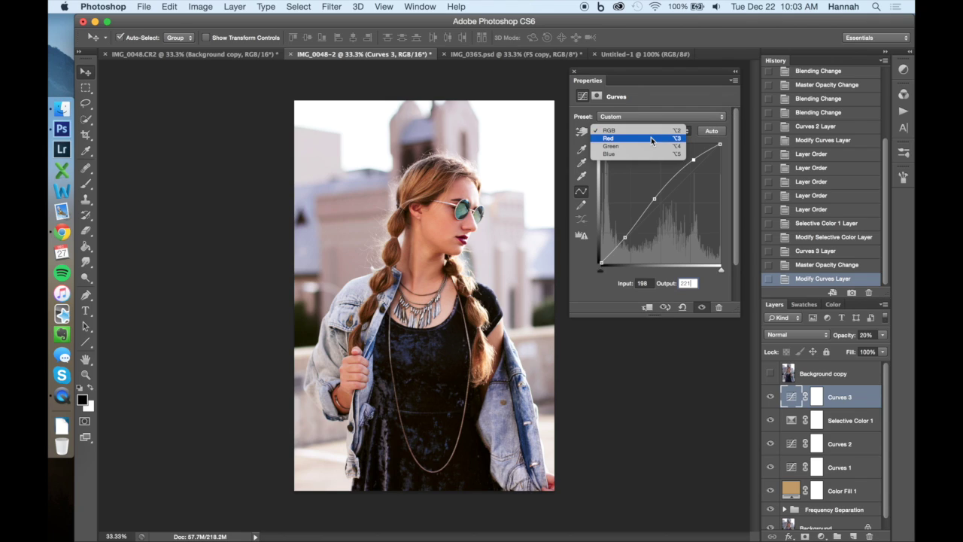
pyautogui.click(651, 139)
pyautogui.click(649, 135)
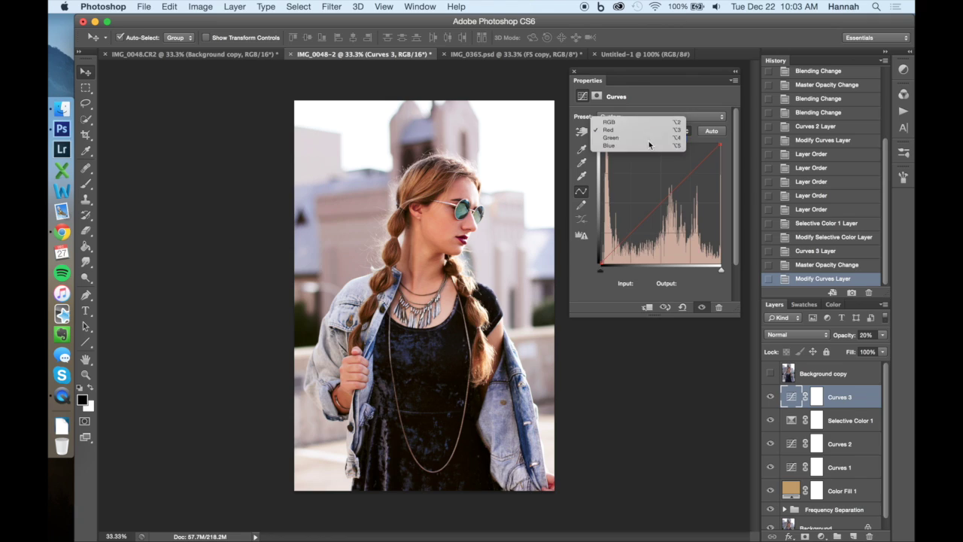
pyautogui.click(649, 139)
pyautogui.click(648, 133)
pyautogui.click(647, 138)
pyautogui.click(646, 133)
pyautogui.click(646, 106)
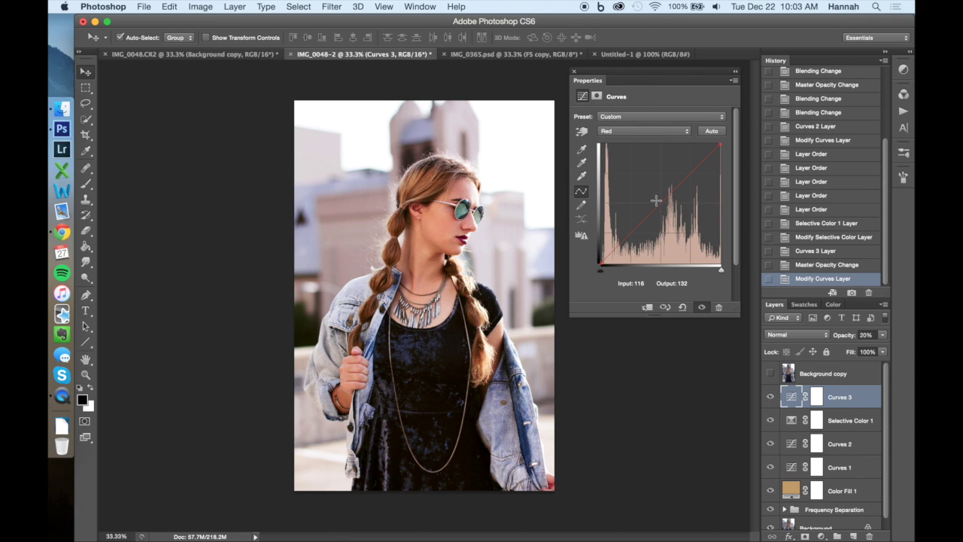
pyautogui.click(657, 207)
pyautogui.moveTo(617, 245)
pyautogui.mouseDown()
pyautogui.moveTo(618, 235)
pyautogui.moveTo(621, 244)
pyautogui.mouseUp()
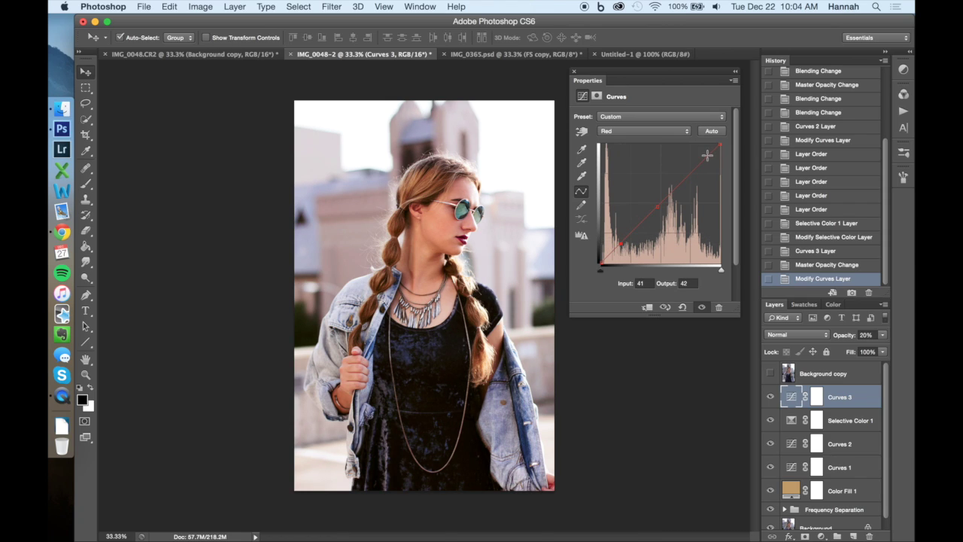
# - Try a highlight point on the Red curve, undo it, and select the shadow and midtone points for editing
pyautogui.moveTo(700, 157)
pyautogui.mouseDown()
pyautogui.moveTo(695, 151)
pyautogui.moveTo(710, 158)
pyautogui.moveTo(699, 161)
pyautogui.mouseUp()
pyautogui.press('super+z')
pyautogui.click(619, 243)
pyautogui.click(645, 283)
pyautogui.press('super+a')
pyautogui.click(656, 206)
pyautogui.click(651, 283)
pyautogui.click(660, 206)
# - Return to the RGB curve and set its highlight point's output to 198
pyautogui.click(659, 131)
pyautogui.click(656, 121)
pyautogui.write('123')
pyautogui.press('Tab')
pyautogui.write('198')
pyautogui.click(645, 282)
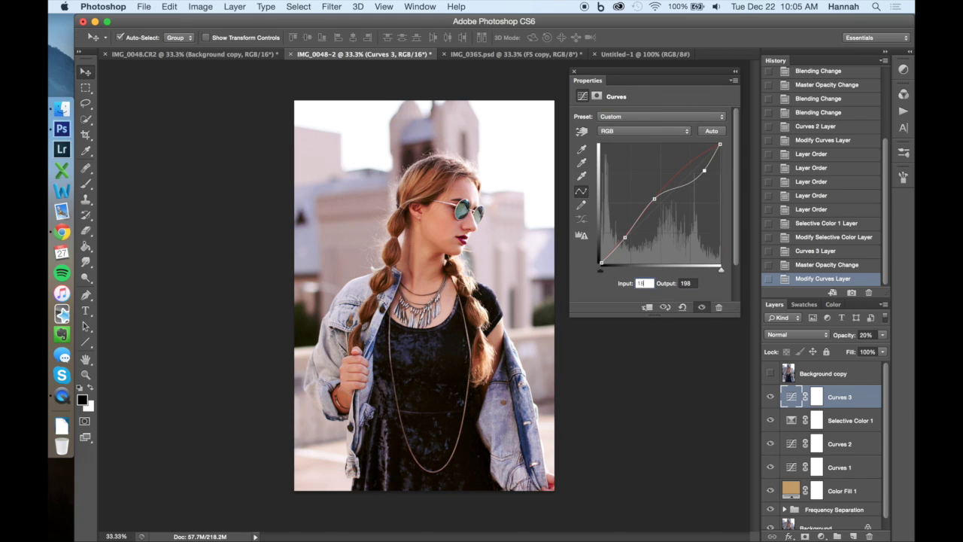
# - On the Red curve, add a highlight point at input 200 and set the midtone point's input to 140
pyautogui.click(643, 131)
pyautogui.click(640, 141)
pyautogui.click(694, 164)
pyautogui.doubleClick(645, 283)
pyautogui.write('200')
pyautogui.press('Tab')
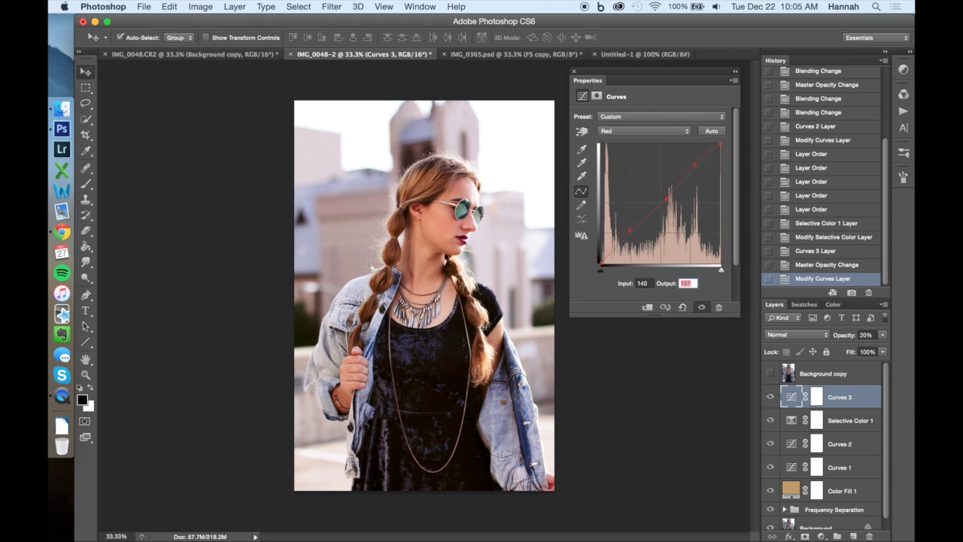
# - Add a highlight point to the Green curve, clear the canvas selection, and reselect the Curves 3 layer
pyautogui.click(644, 131)
pyautogui.click(641, 144)
pyautogui.click(702, 153)
pyautogui.press('super+a')
pyautogui.press('super+a')
pyautogui.press('super+d')
pyautogui.click(839, 397)
# - Add highlight, shadow and midtone points to the Blue curve, with the midtone at input 143, and close the curve settings
pyautogui.click(644, 131)
pyautogui.click(640, 158)
pyautogui.click(703, 158)
pyautogui.click(624, 240)
pyautogui.click(666, 200)
pyautogui.press('Tab')
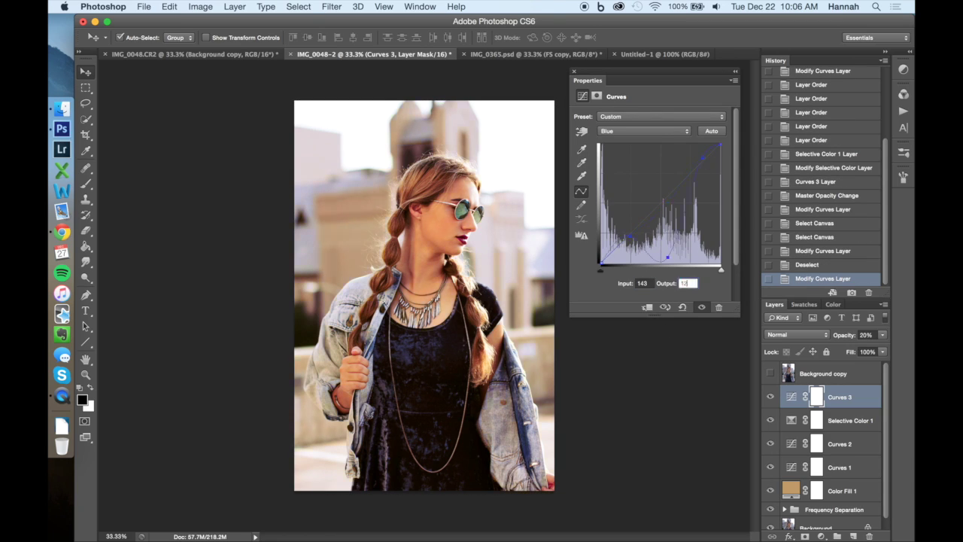
pyautogui.click(741, 340)
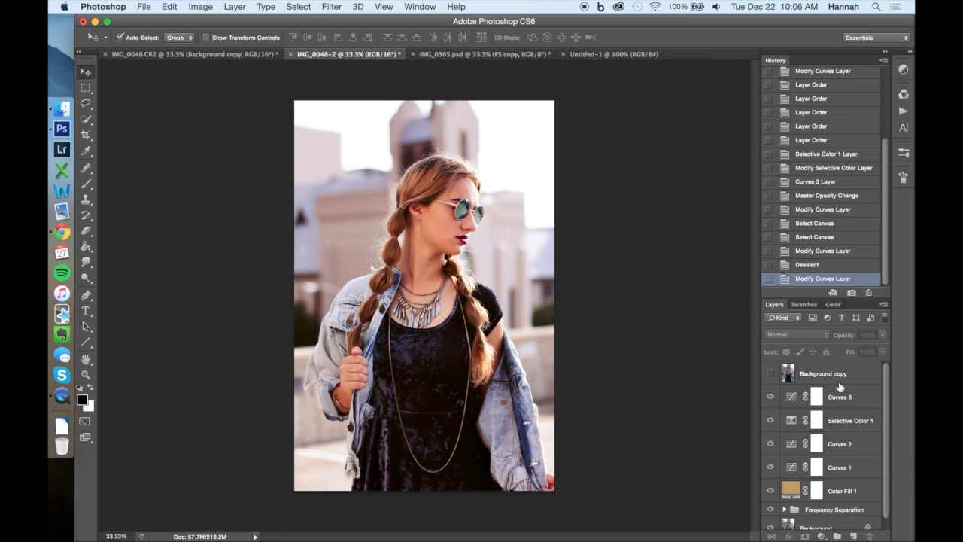
# - Add a linear Gradient Fill layer above the Curves 3 layer and set its angle to -155.56°
pyautogui.click(770, 396)
pyautogui.click(832, 391)
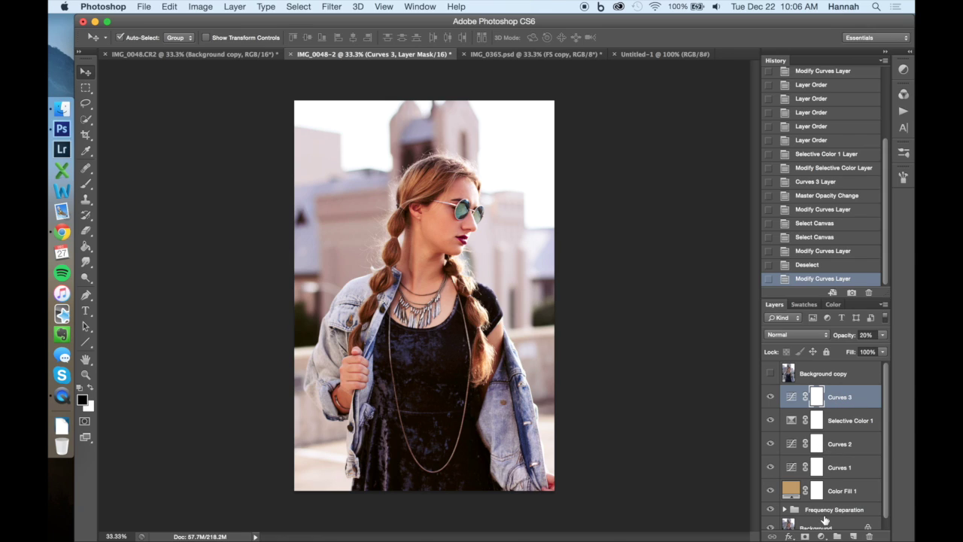
pyautogui.click(822, 536)
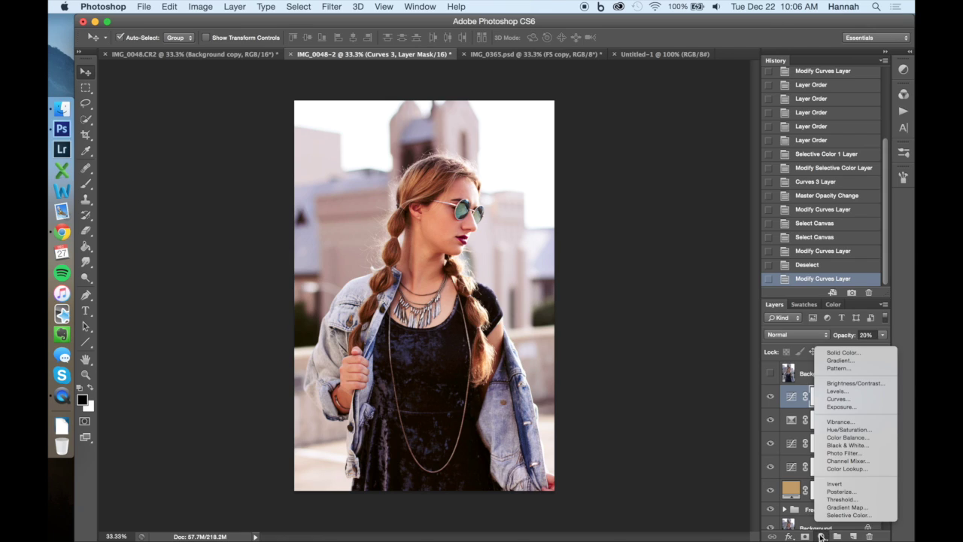
pyautogui.click(866, 361)
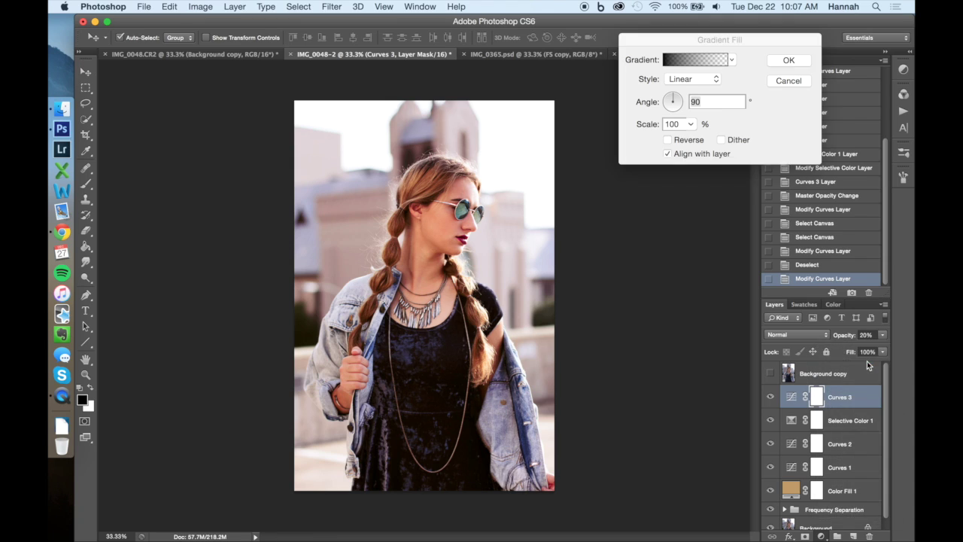
pyautogui.moveTo(435, 395); pyautogui.dragTo(433, 427)
pyautogui.moveTo(675, 106)
pyautogui.mouseDown()
pyautogui.moveTo(666, 112)
pyautogui.moveTo(659, 96)
pyautogui.moveTo(663, 111)
pyautogui.moveTo(676, 100)
pyautogui.moveTo(663, 107)
pyautogui.mouseUp()
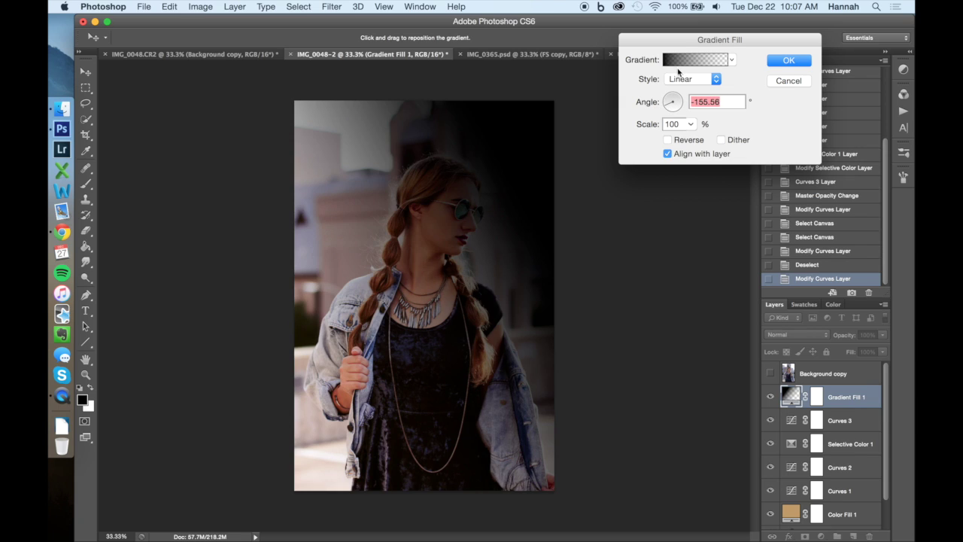
# - Apply the peach-to-transparent gradient preset with a light peach color on its first color stop
pyautogui.click(671, 64)
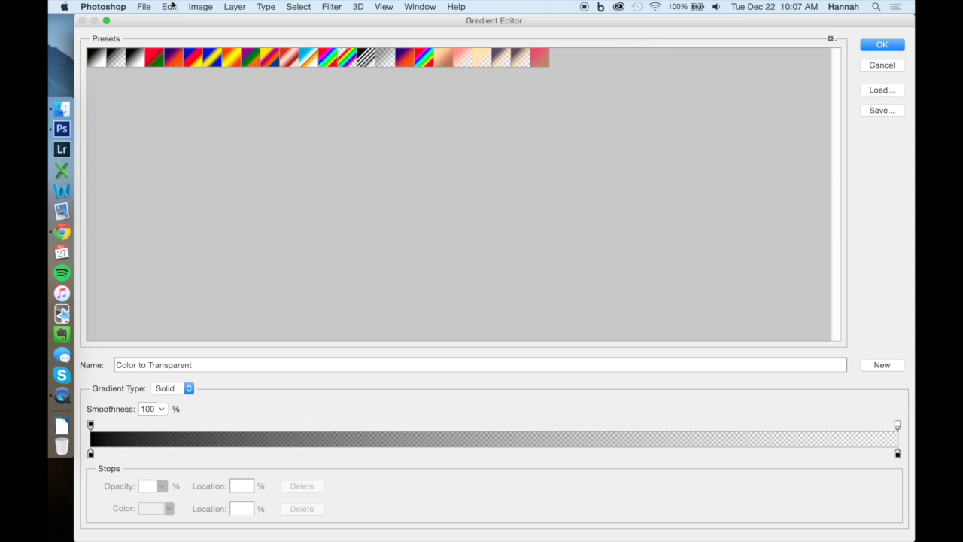
pyautogui.click(106, 20)
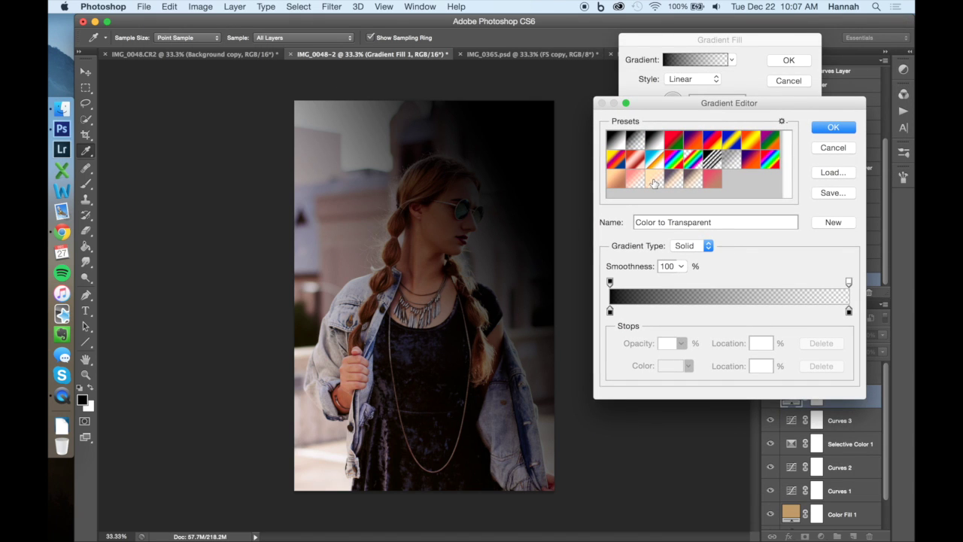
pyautogui.click(654, 183)
pyautogui.doubleClick(609, 310)
pyautogui.moveTo(640, 200)
pyautogui.mouseDown()
pyautogui.moveTo(623, 139)
pyautogui.moveTo(593, 139)
pyautogui.mouseUp()
pyautogui.click(857, 126)
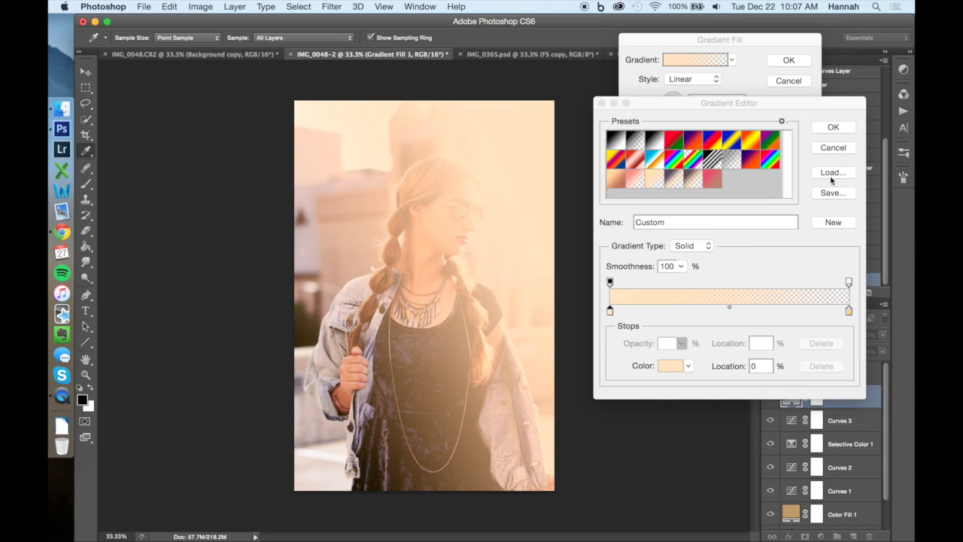
pyautogui.click(828, 126)
# - Reposition the gradient so the peach glow falls over the photo's upper-right corner, and apply the gradient fill
pyautogui.moveTo(759, 47); pyautogui.dragTo(796, 54)
pyautogui.moveTo(503, 213); pyautogui.dragTo(561, 132)
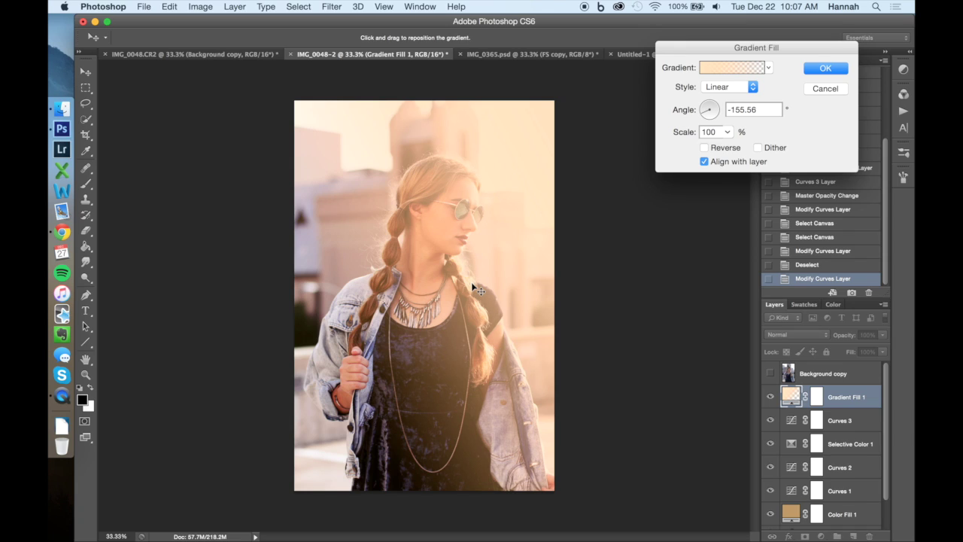
pyautogui.moveTo(494, 275); pyautogui.dragTo(518, 245)
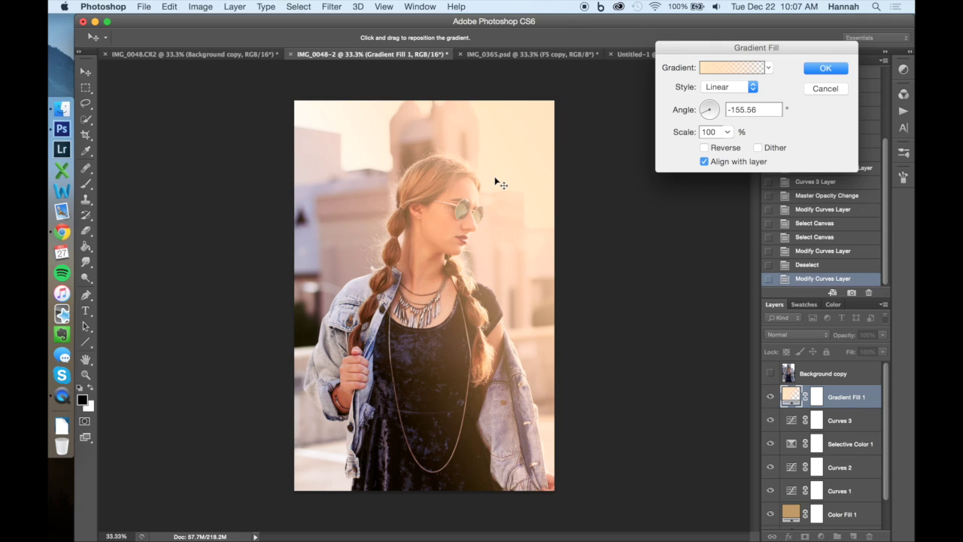
pyautogui.moveTo(494, 176); pyautogui.dragTo(520, 135)
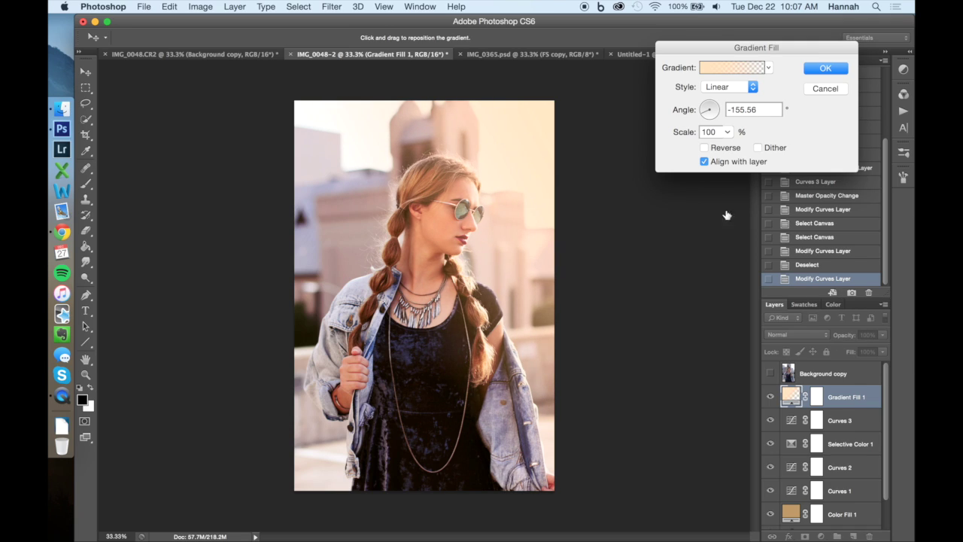
pyautogui.moveTo(513, 176); pyautogui.dragTo(476, 195)
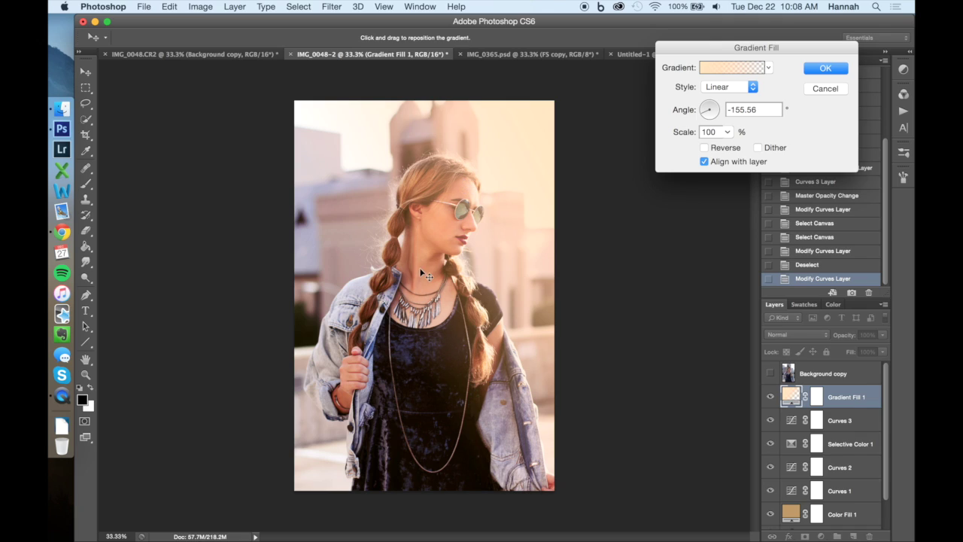
pyautogui.click(836, 71)
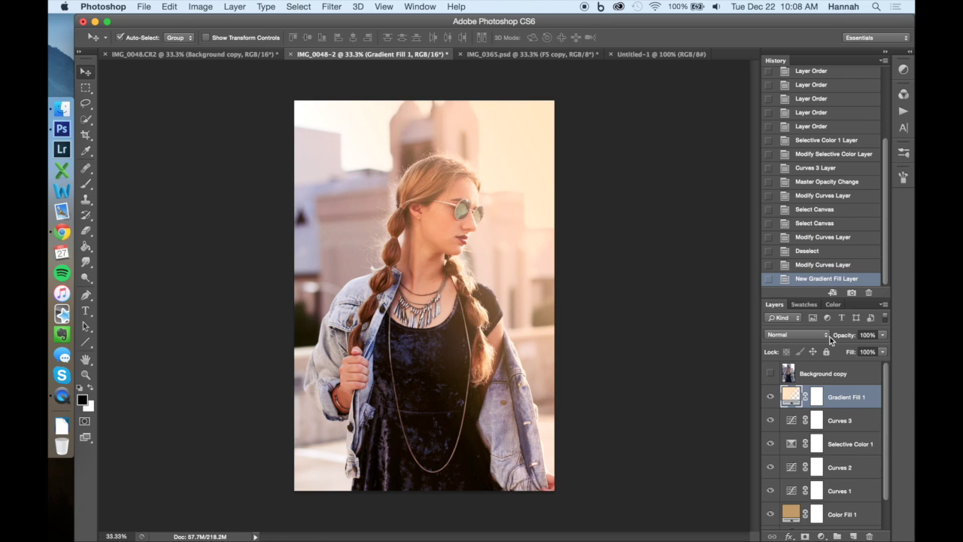
# - Lower the Gradient Fill 1 layer's opacity to 56% and activate the Brush tool on its layer mask
pyautogui.moveTo(844, 339); pyautogui.dragTo(827, 345)
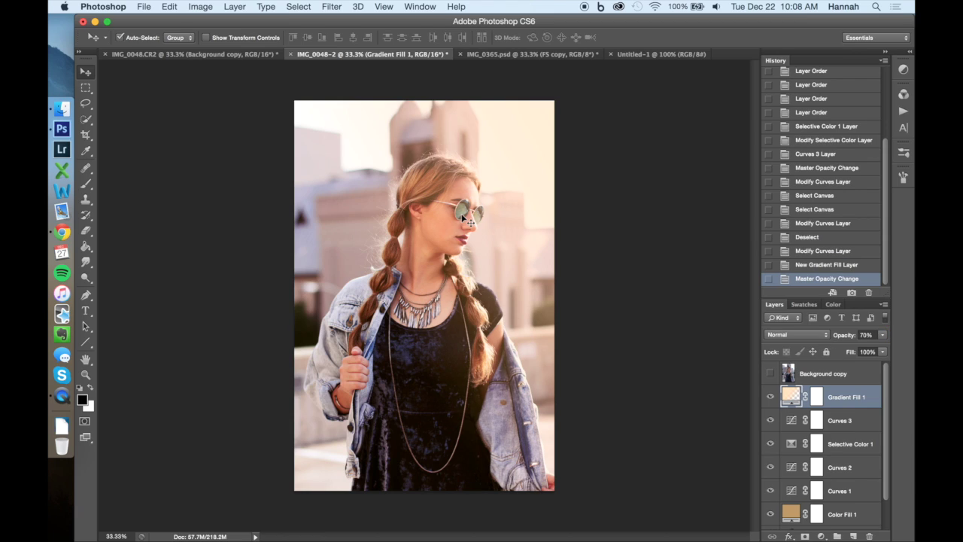
pyautogui.moveTo(848, 340); pyautogui.dragTo(843, 340)
pyautogui.moveTo(840, 339); pyautogui.dragTo(841, 340)
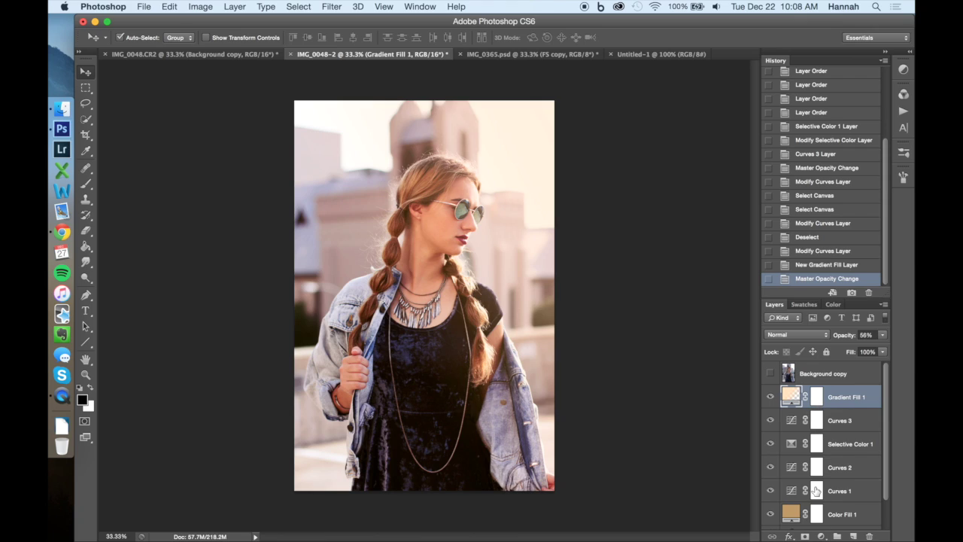
pyautogui.click(817, 398)
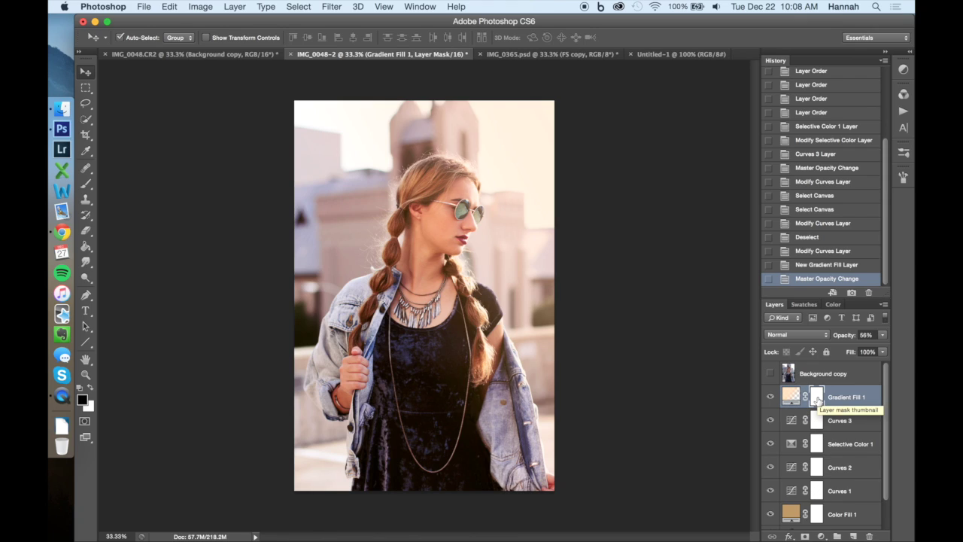
pyautogui.click(86, 185)
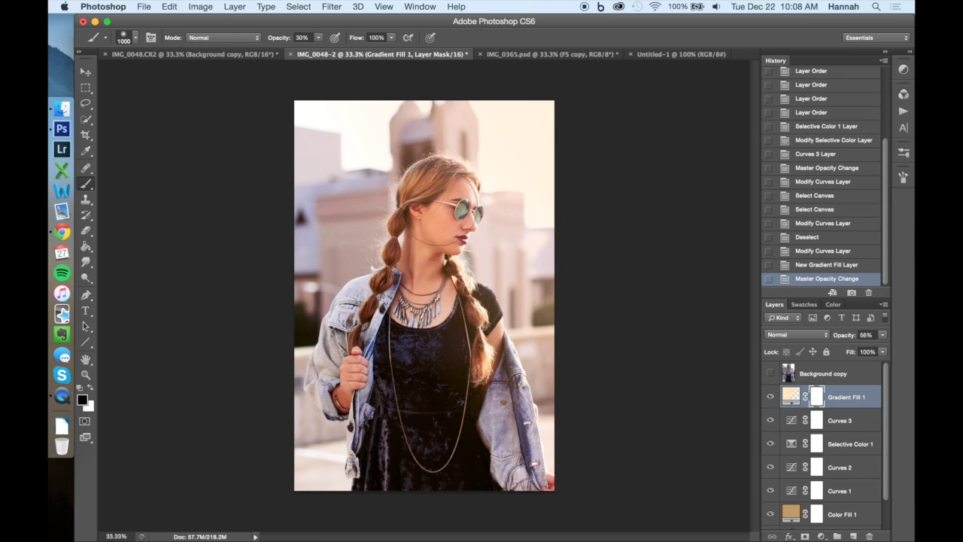
pyautogui.moveTo(498, 226); pyautogui.dragTo(492, 204)
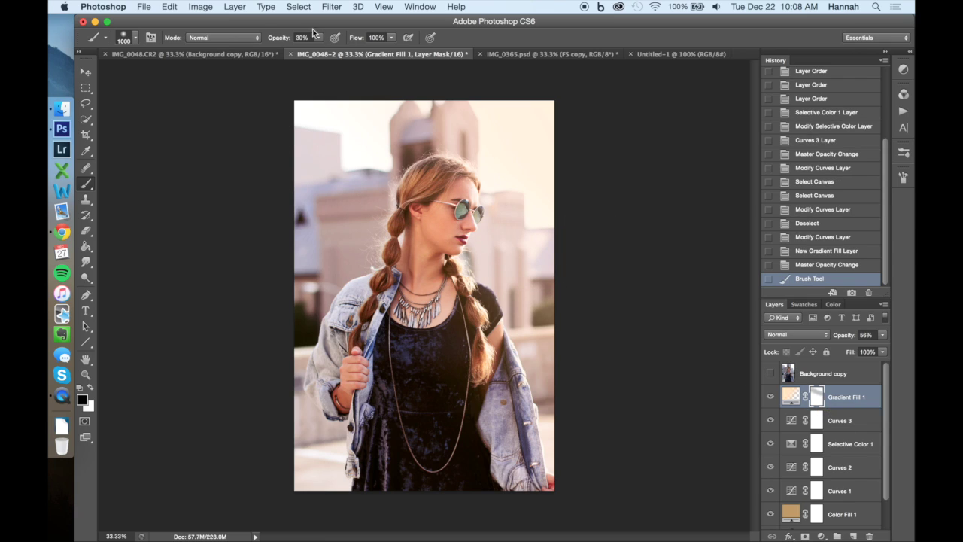
pyautogui.moveTo(275, 40); pyautogui.dragTo(300, 52)
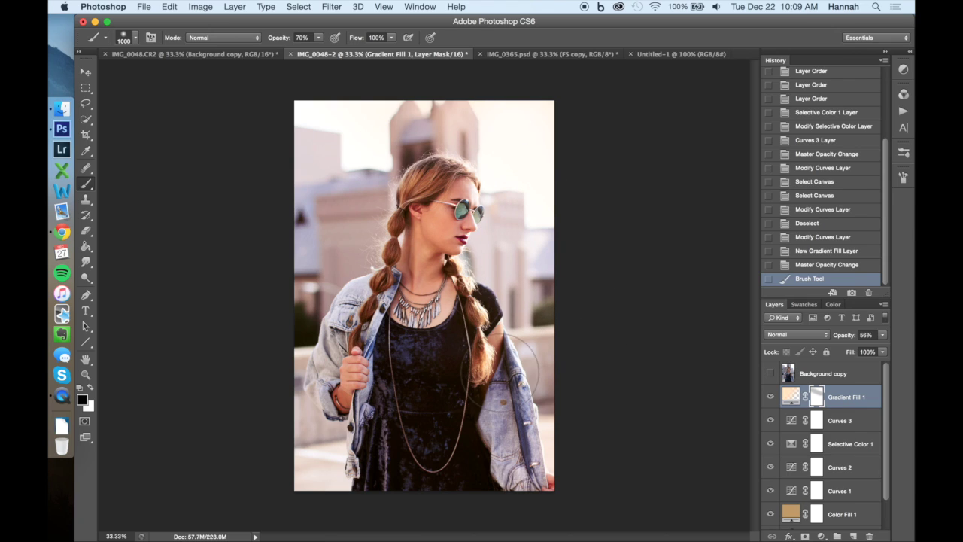
pyautogui.moveTo(537, 120)
pyautogui.mouseDown()
pyautogui.moveTo(349, 472)
pyautogui.moveTo(382, 517)
pyautogui.mouseUp()
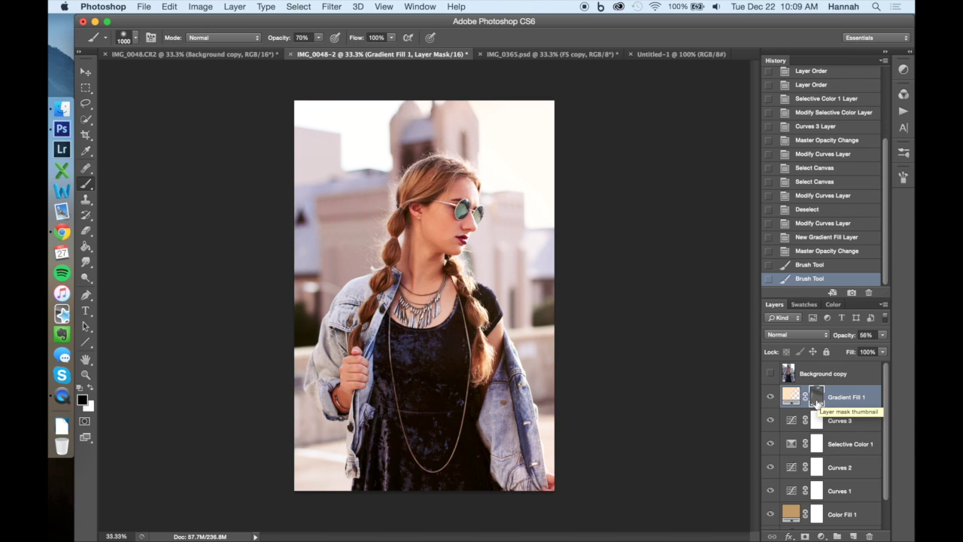
pyautogui.press('super+z')
pyautogui.click(816, 265)
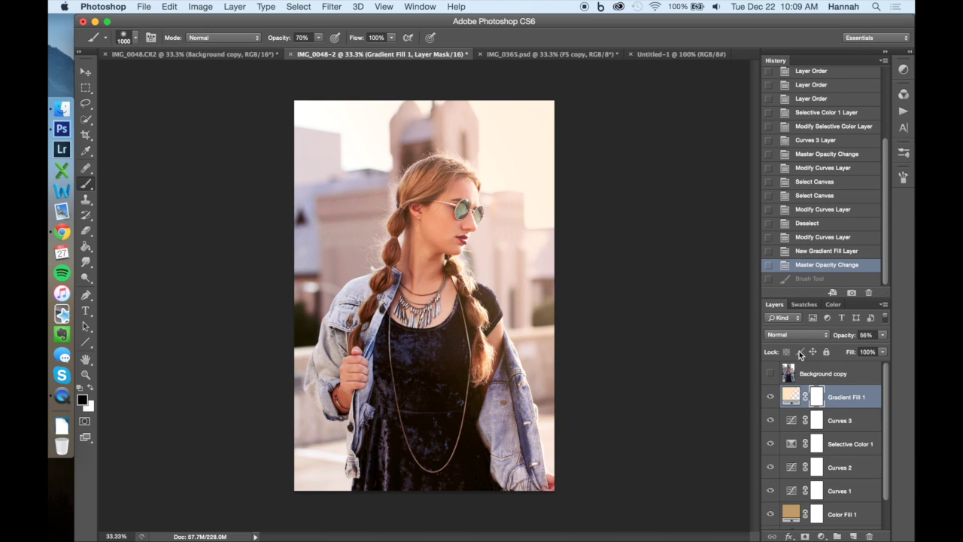
# - Set the brush opacity to 60% and paint black over the woman's face and body on the gradient layer's mask
pyautogui.click(277, 39)
pyautogui.write('60')
pyautogui.press('Return')
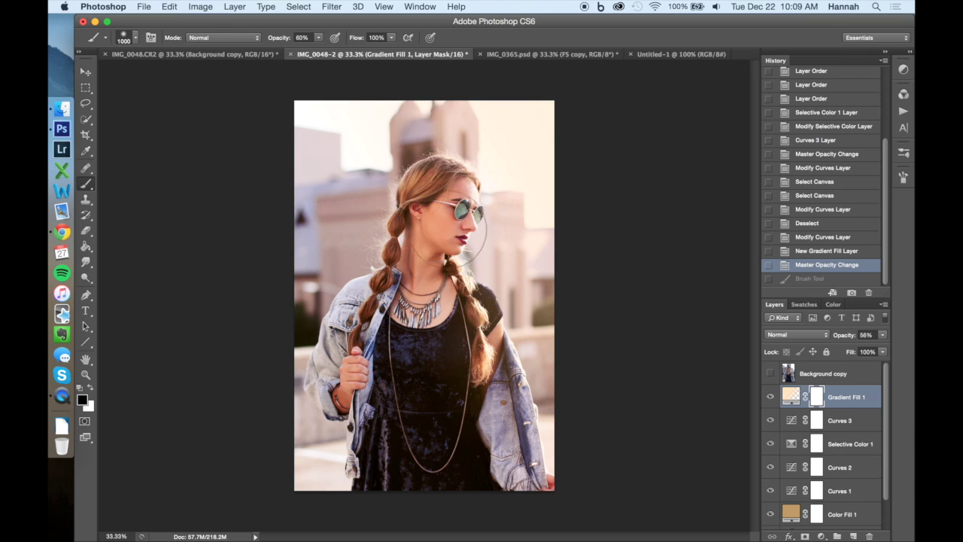
pyautogui.moveTo(455, 316); pyautogui.dragTo(440, 342)
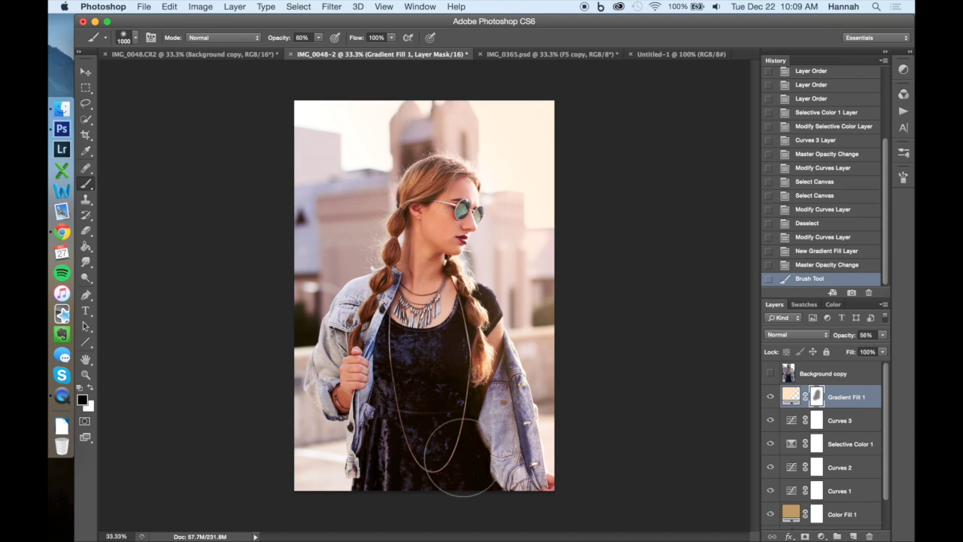
pyautogui.moveTo(410, 372)
pyautogui.mouseDown()
pyautogui.moveTo(451, 180)
pyautogui.moveTo(485, 203)
pyautogui.mouseUp()
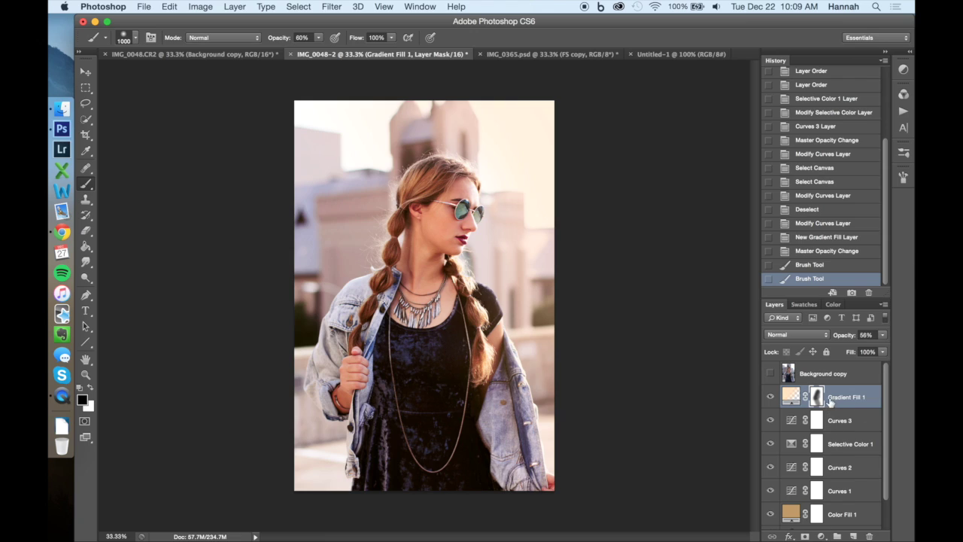
# - Set the brush opacity to 25% and enlarge the brush to 1700 px
pyautogui.moveTo(286, 43); pyautogui.dragTo(272, 42)
pyautogui.press(']')
pyautogui.press(']')
pyautogui.press(']')
pyautogui.press(']')
pyautogui.press(']')
pyautogui.press(']')
pyautogui.press(']')
pyautogui.moveTo(279, 42); pyautogui.dragTo(275, 42)
# - Try the Gradient Fill 1 layer at 49% and 40% opacity, toggling its visibility to compare the effect
pyautogui.moveTo(842, 338); pyautogui.dragTo(836, 338)
pyautogui.click(769, 398)
pyautogui.click(768, 398)
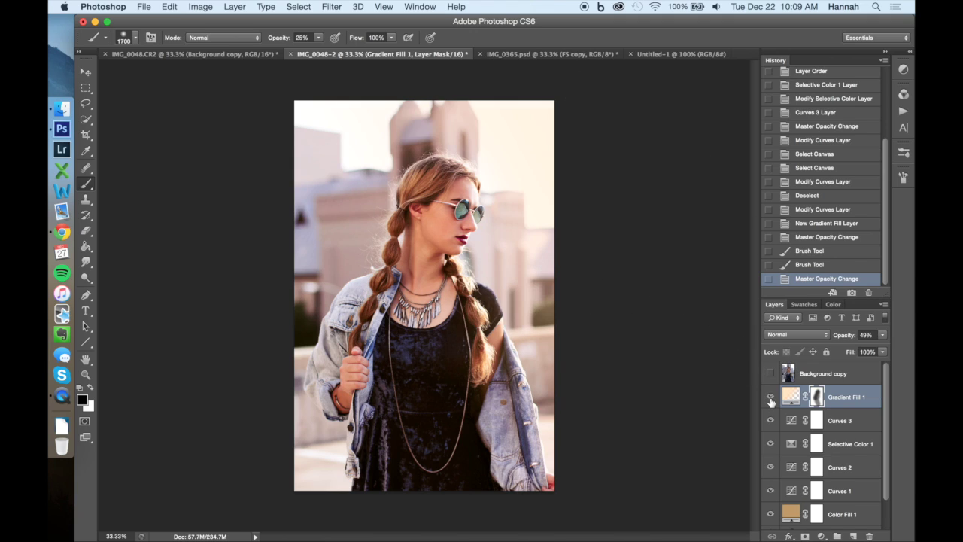
pyautogui.moveTo(847, 338); pyautogui.dragTo(844, 339)
pyautogui.moveTo(843, 340); pyautogui.dragTo(842, 340)
pyautogui.click(850, 338)
pyautogui.write('40')
pyautogui.press('Return')
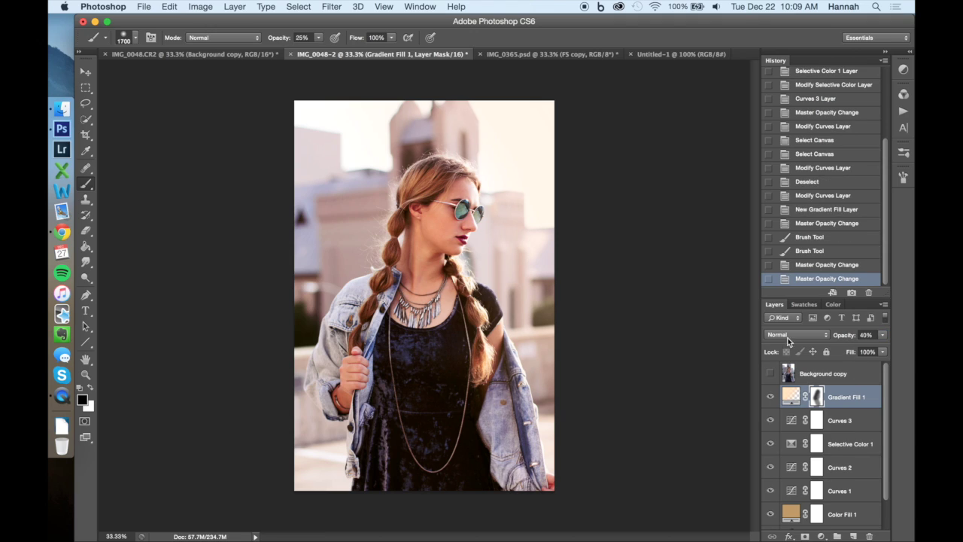
pyautogui.click(771, 399)
pyautogui.click(770, 398)
# - Set the Gradient Fill 1 layer's opacity to 35% and toggle its visibility to check the effect
pyautogui.click(851, 335)
pyautogui.write('35')
pyautogui.press('Return')
pyautogui.click(770, 399)
pyautogui.click(770, 398)
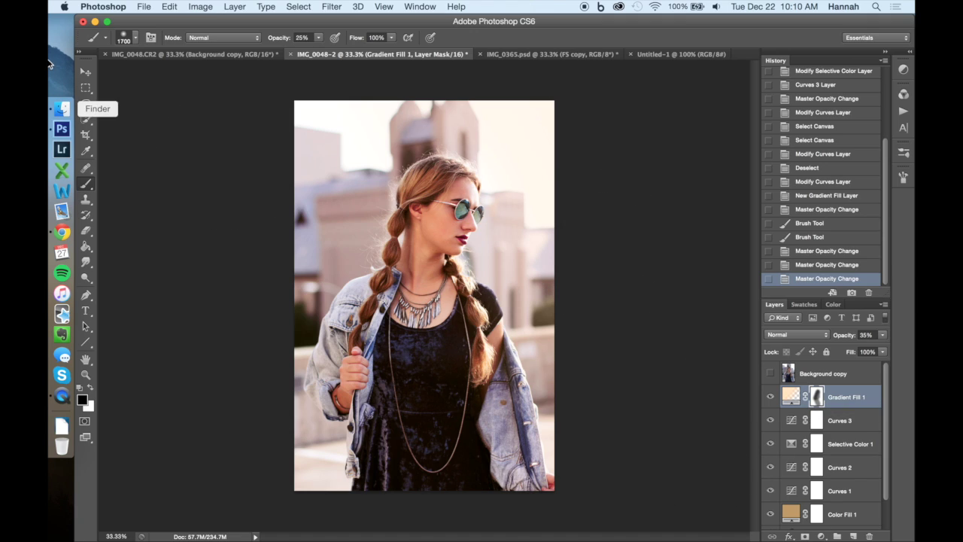
# - Switch to the Move tool and compare the graded photo with the original by showing and hiding the Background copy layer
pyautogui.click(85, 72)
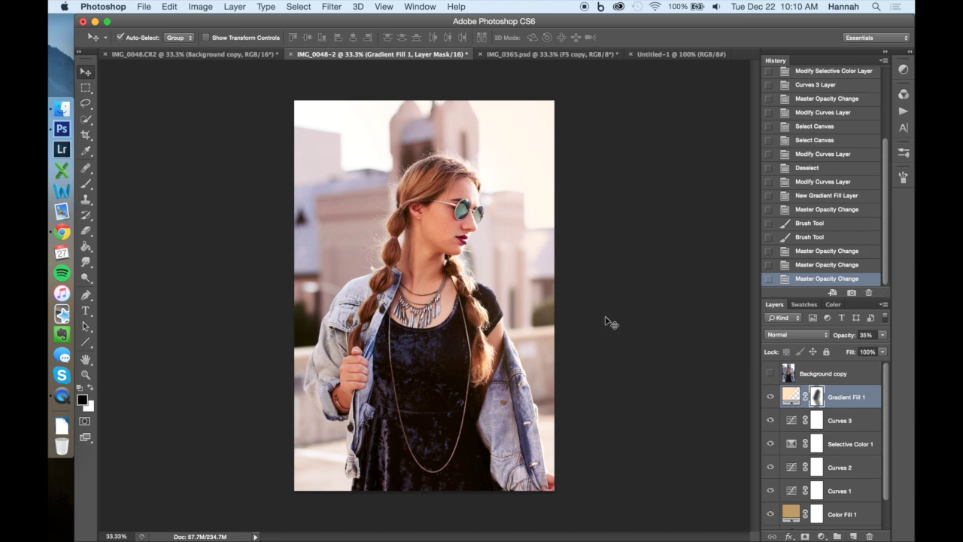
pyautogui.scroll(-2, 831, 433)
pyautogui.scroll(2, 831, 433)
pyautogui.click(770, 373)
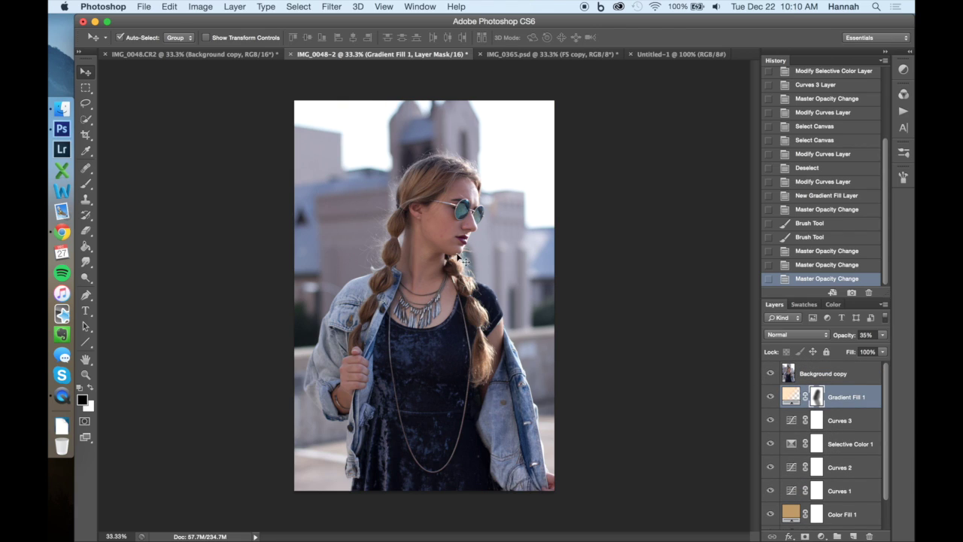
pyautogui.click(769, 373)
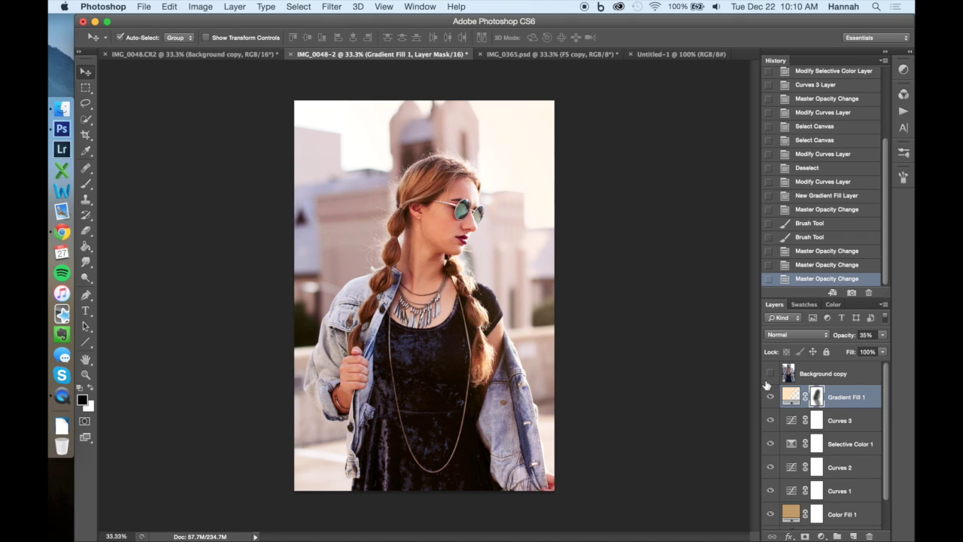